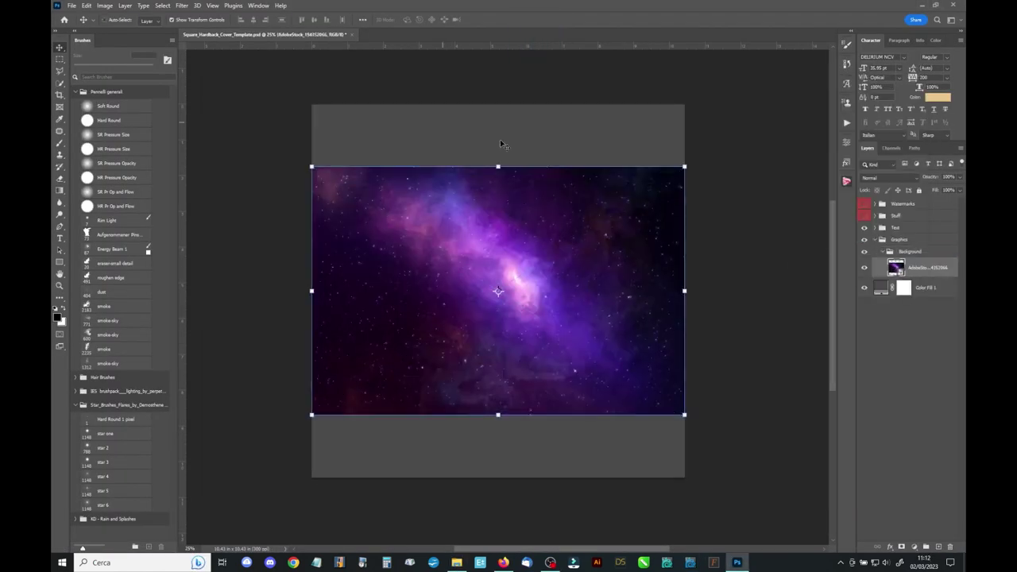
# Drag the nebula's corner handles outward until the image covers the entire square canvas
pyautogui.moveTo(500, 144); pyautogui.dragTo(500, 105)
pyautogui.moveTo(579, 261); pyautogui.dragTo(488, 272)
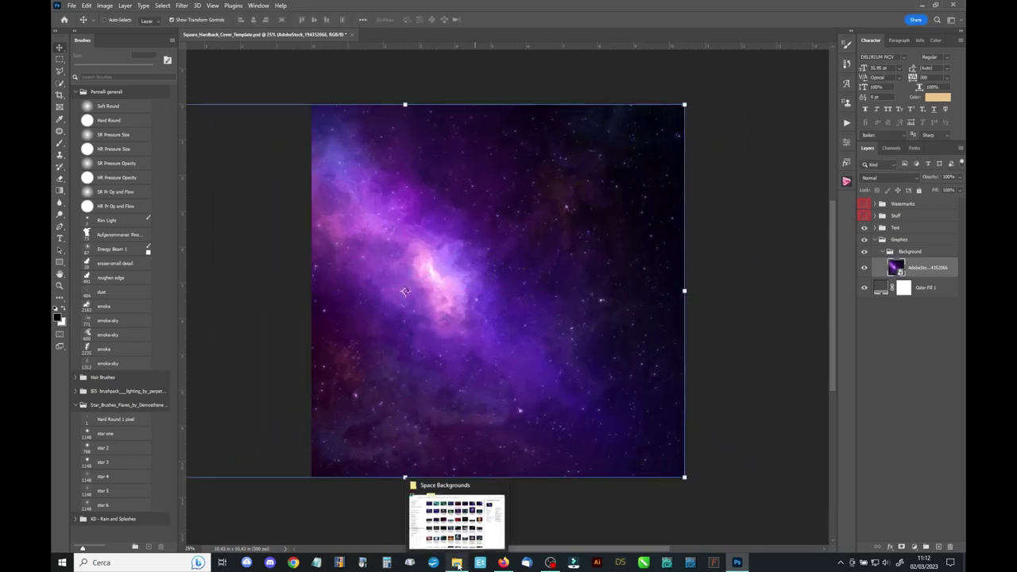
# Open Progenitor_Battleship_4 and mask out its black background using its alpha channel
pyautogui.click(458, 563)
pyautogui.doubleClick(352, 161)
pyautogui.doubleClick(680, 328)
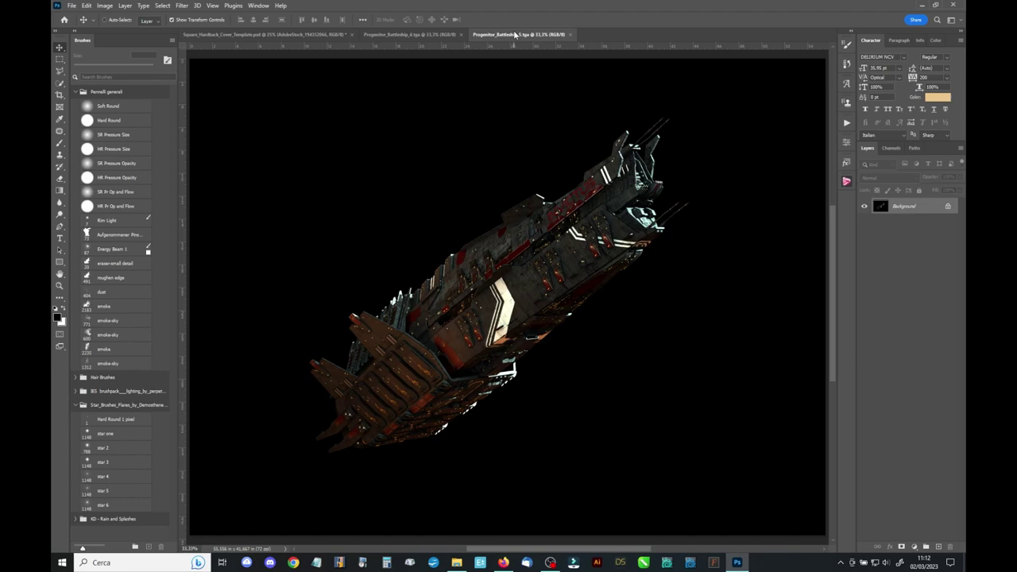
pyautogui.click(569, 34)
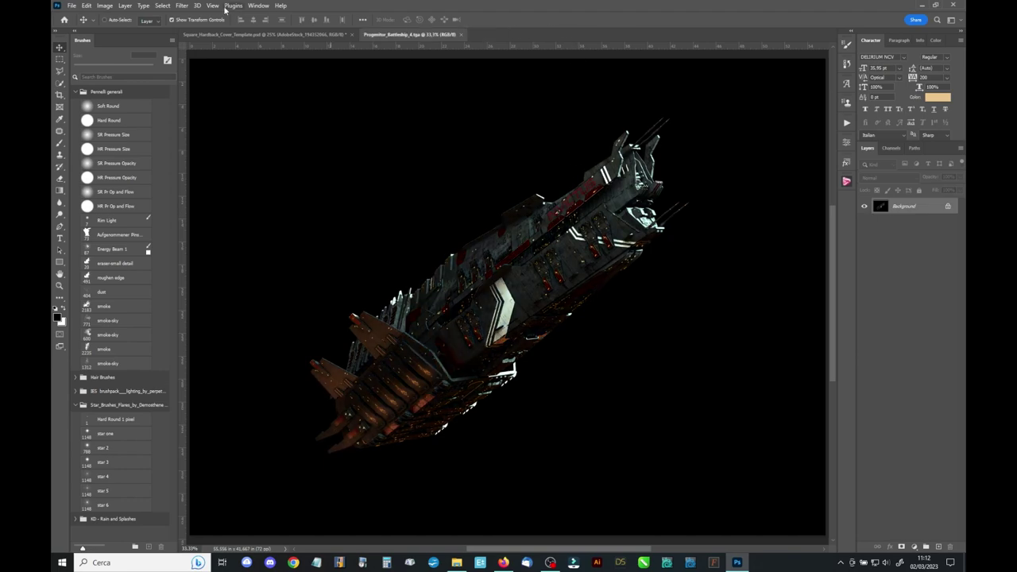
pyautogui.click(162, 6)
pyautogui.click(191, 222)
pyautogui.click(574, 150)
pyautogui.click(901, 547)
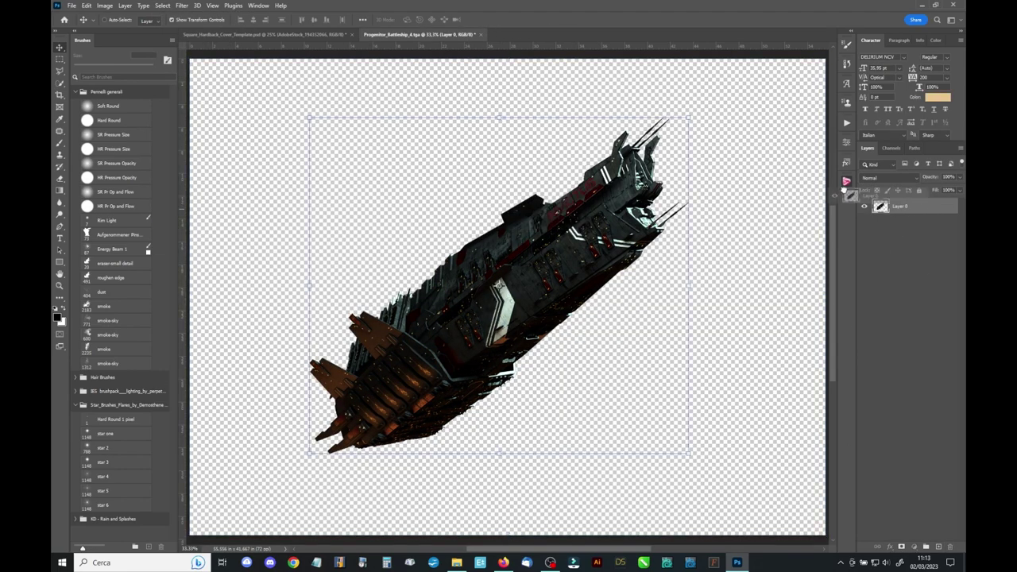
# Bring the cut-out ship into the cover as a Smart Object inside a Battleship group
pyautogui.moveTo(902, 207)
pyautogui.mouseDown()
pyautogui.moveTo(913, 270)
pyautogui.moveTo(895, 246)
pyautogui.mouseUp()
pyautogui.rightClick(922, 273)
pyautogui.click(874, 282)
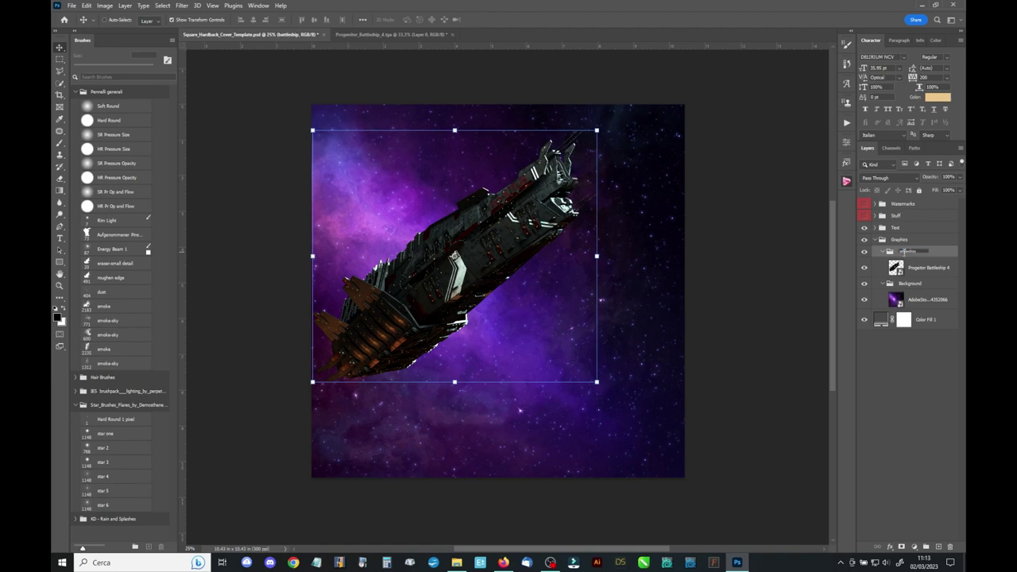
pyautogui.press('Return')
# Save the cover as Invictus_Pt_1_Square_2.psd
pyautogui.click(71, 6)
pyautogui.click(95, 119)
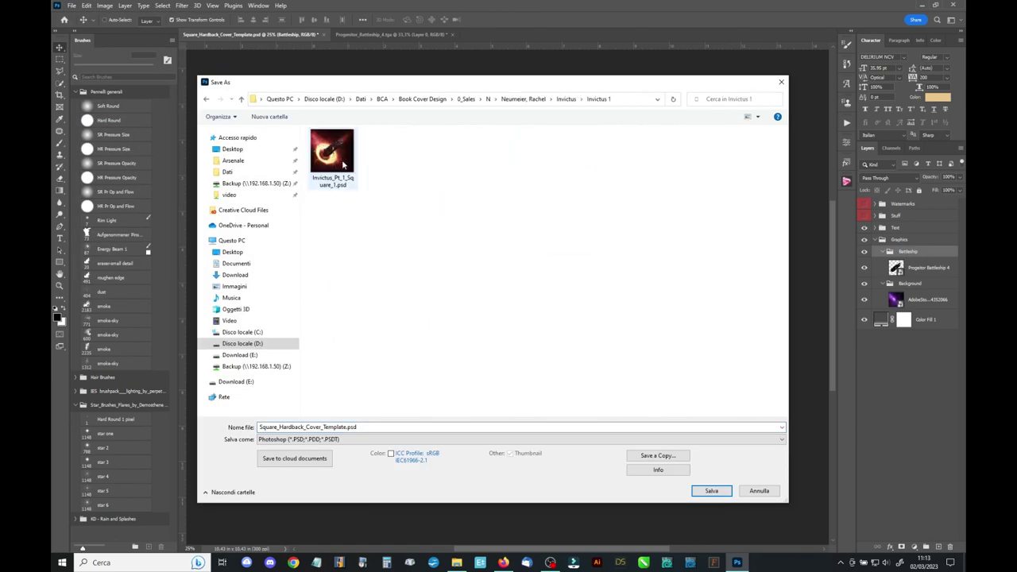
pyautogui.write('2')
pyautogui.press('Return')
# Shrink the battleship and move it down and to the right
pyautogui.moveTo(626, 399); pyautogui.dragTo(607, 337)
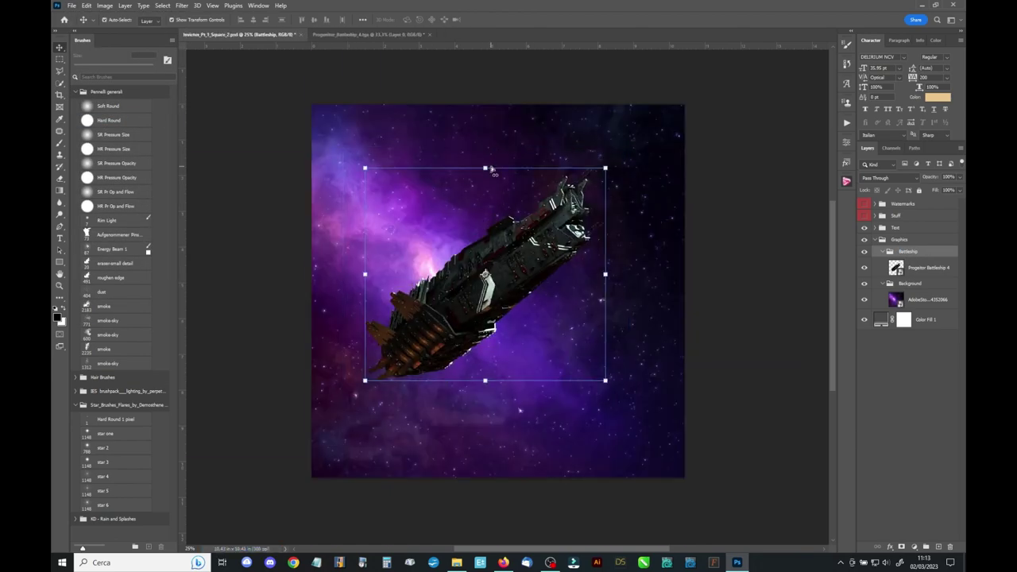
pyautogui.moveTo(498, 242); pyautogui.dragTo(517, 270)
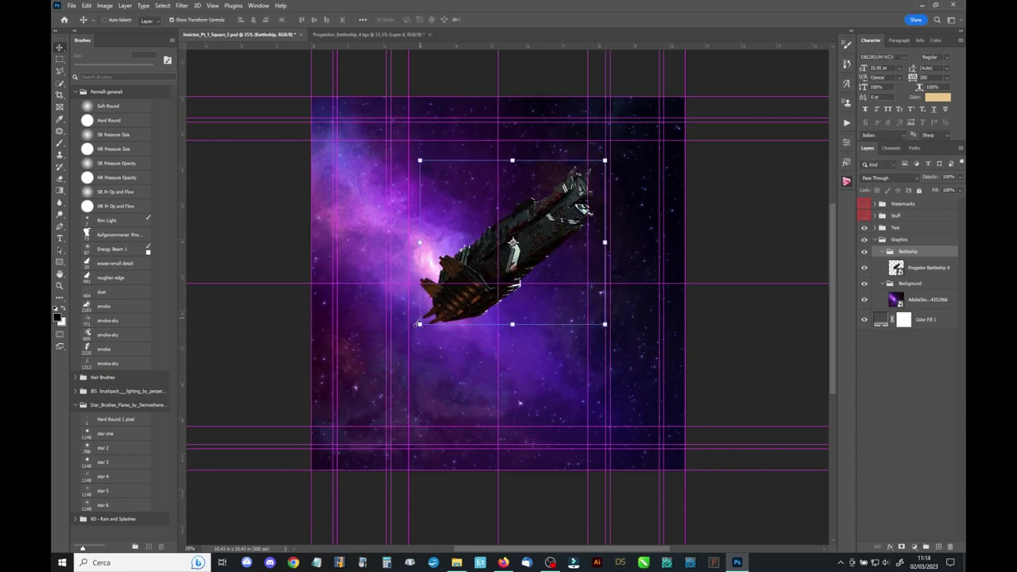
pyautogui.hotkey('ctrl', 'o')
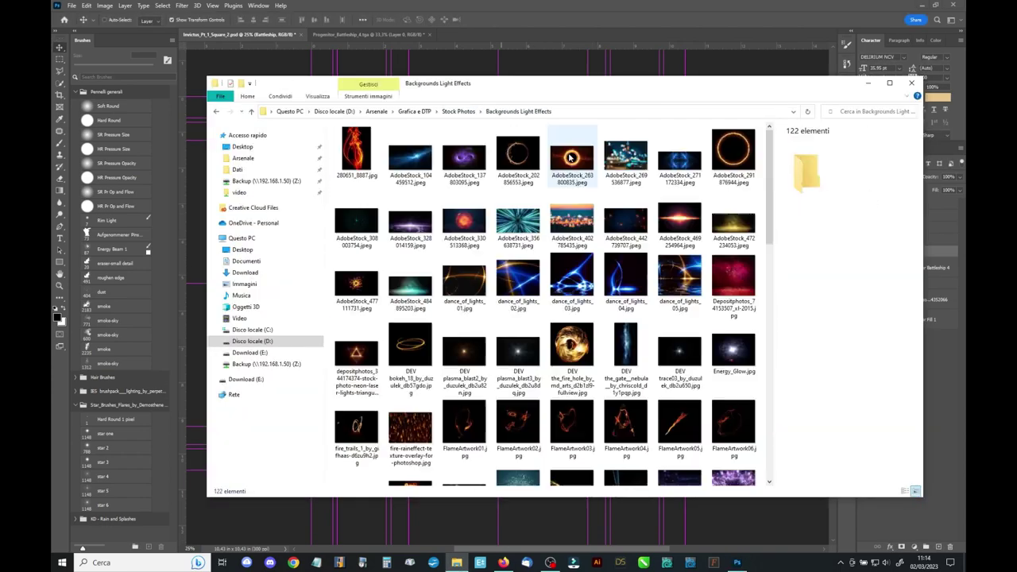
# Bring the fiery black-hole image into the cover, scaled and rotated behind the ship
pyautogui.doubleClick(558, 155)
pyautogui.moveTo(903, 204); pyautogui.dragTo(915, 313)
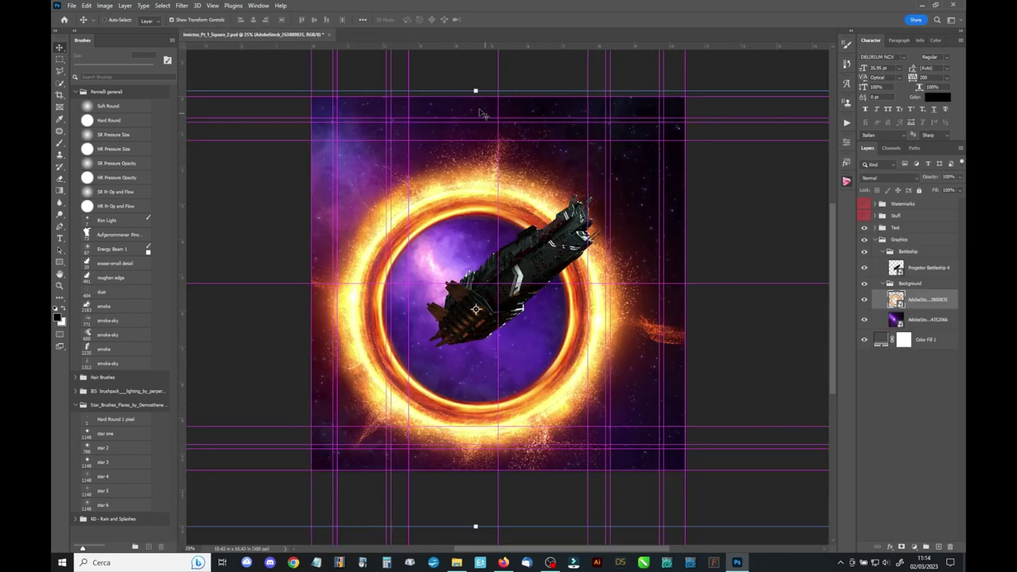
pyautogui.moveTo(531, 232)
pyautogui.mouseDown()
pyautogui.moveTo(547, 245)
pyautogui.moveTo(530, 262)
pyautogui.mouseUp()
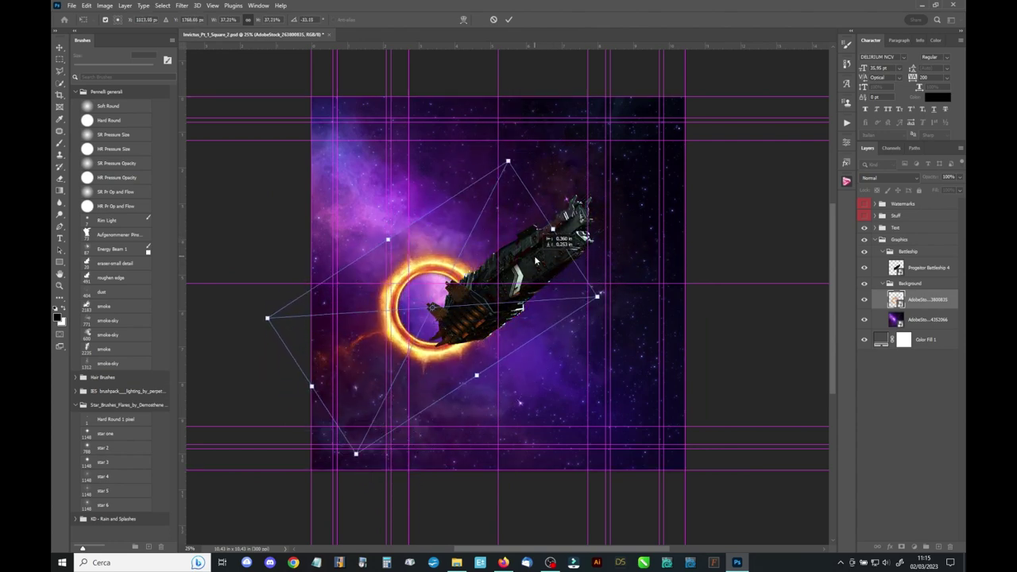
pyautogui.press('Return')
pyautogui.click(930, 319)
# Set the ring to Linear Dodge and add a Colorize Hue/Saturation layer at saturation 37
pyautogui.click(913, 546)
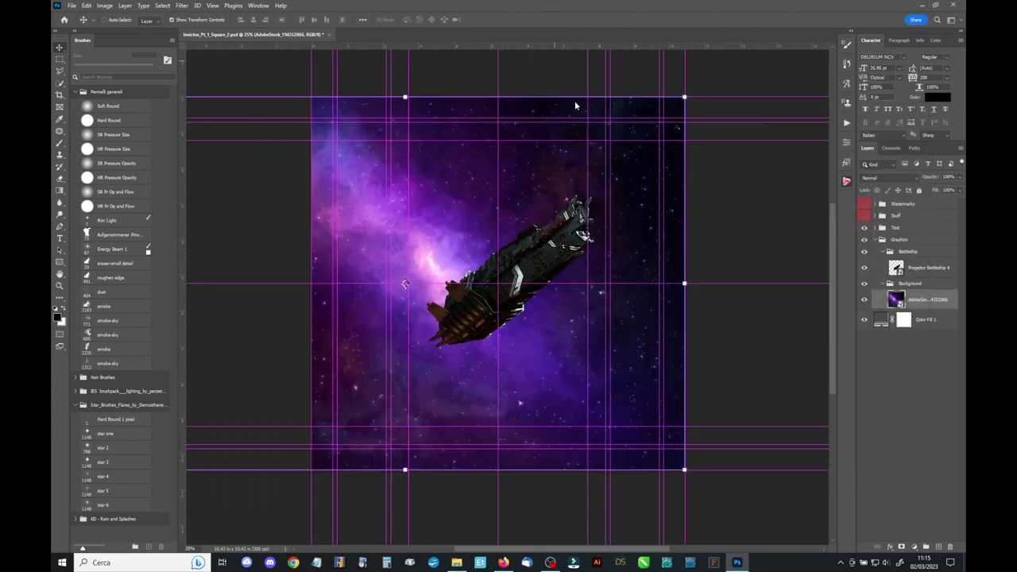
pyautogui.click(877, 293)
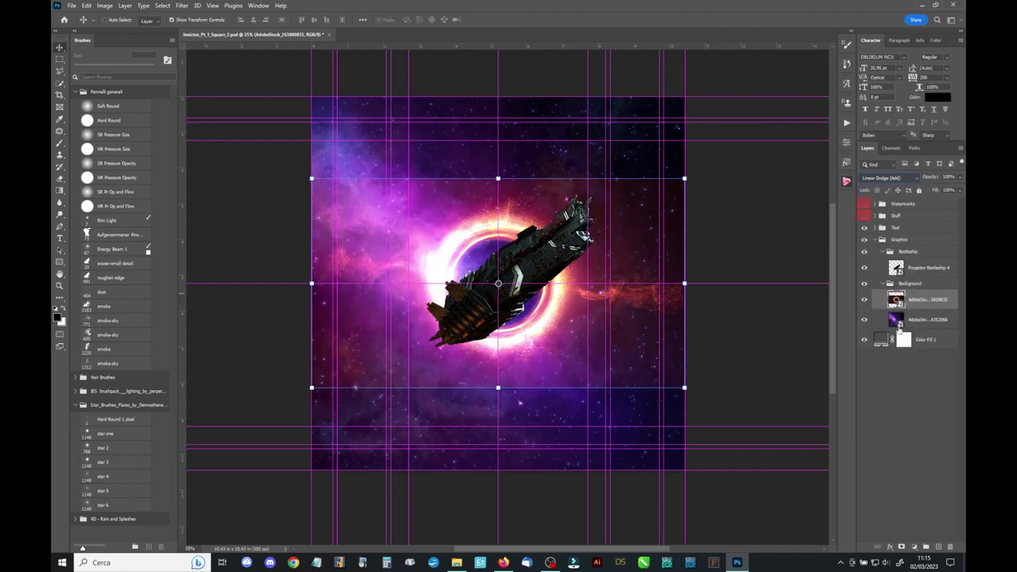
pyautogui.click(913, 547)
pyautogui.click(914, 459)
pyautogui.click(753, 253)
pyautogui.moveTo(737, 223); pyautogui.dragTo(750, 225)
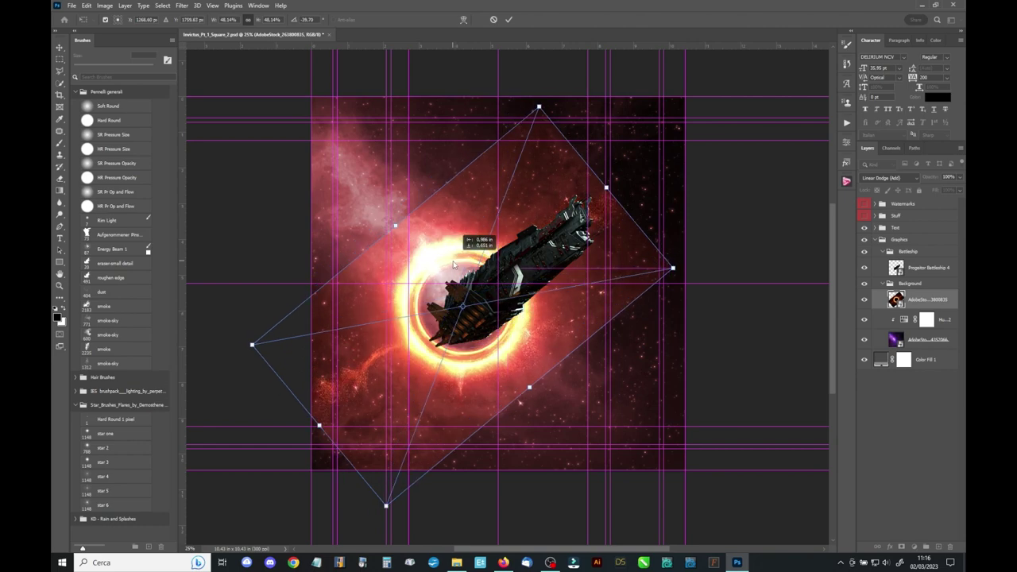
# Add a Curves adjustment to darken the nebula and nudge the wormhole into place
pyautogui.click(905, 422)
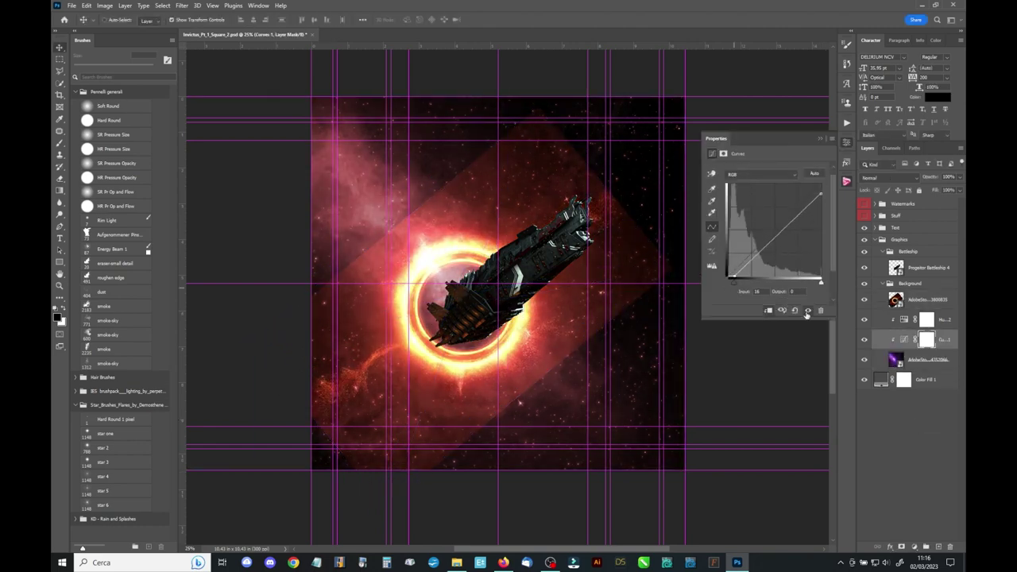
pyautogui.click(881, 302)
pyautogui.moveTo(545, 339); pyautogui.dragTo(552, 345)
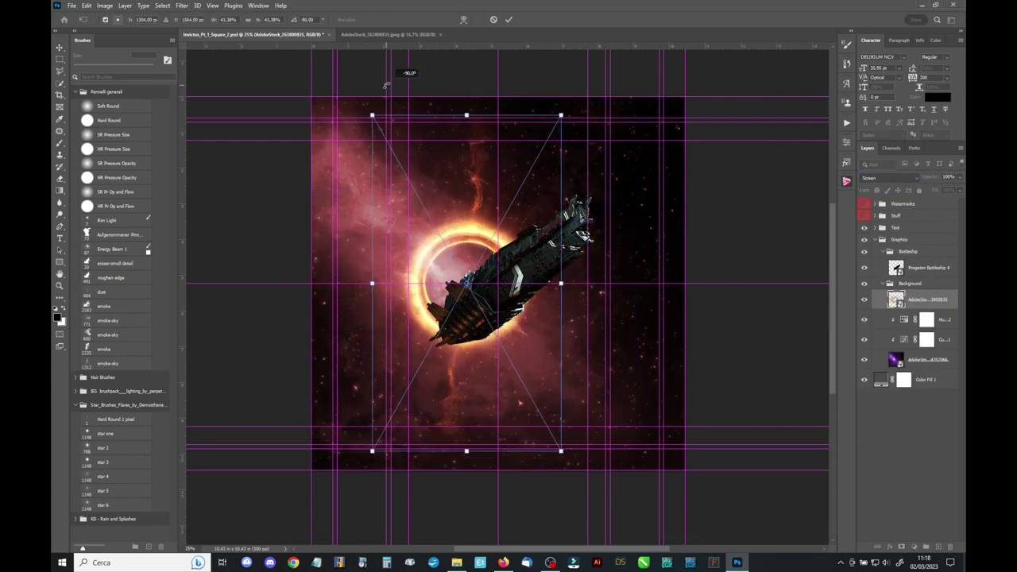
pyautogui.moveTo(460, 254); pyautogui.dragTo(465, 251)
pyautogui.press('Return')
# Try a perspective distortion on the wormhole, cancel it, and move the ring behind the ship
pyautogui.rightClick(461, 194)
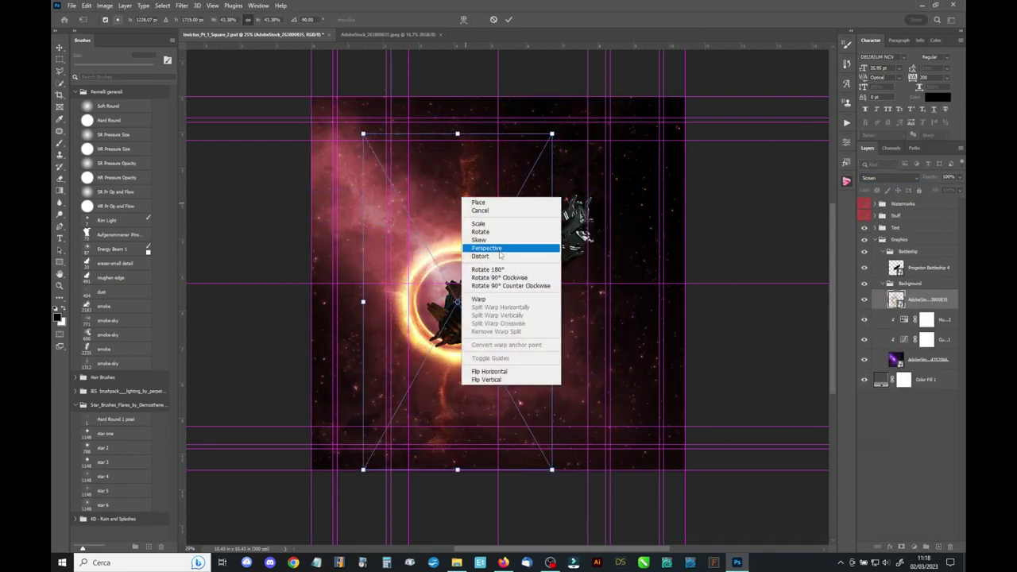
pyautogui.click(488, 262)
pyautogui.moveTo(552, 135)
pyautogui.mouseDown()
pyautogui.moveTo(542, 201)
pyautogui.moveTo(445, 184)
pyautogui.mouseUp()
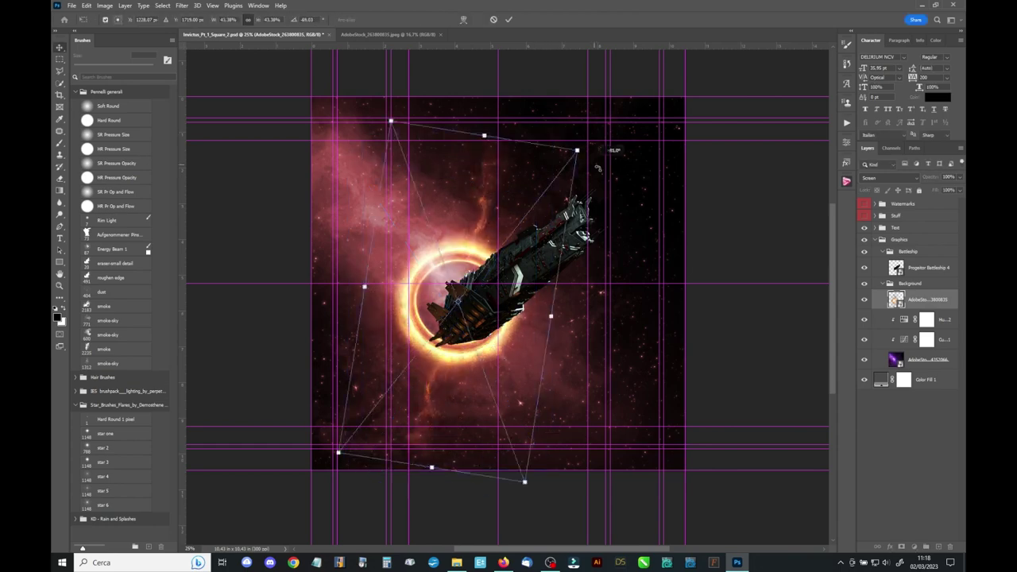
pyautogui.moveTo(453, 231); pyautogui.dragTo(548, 357)
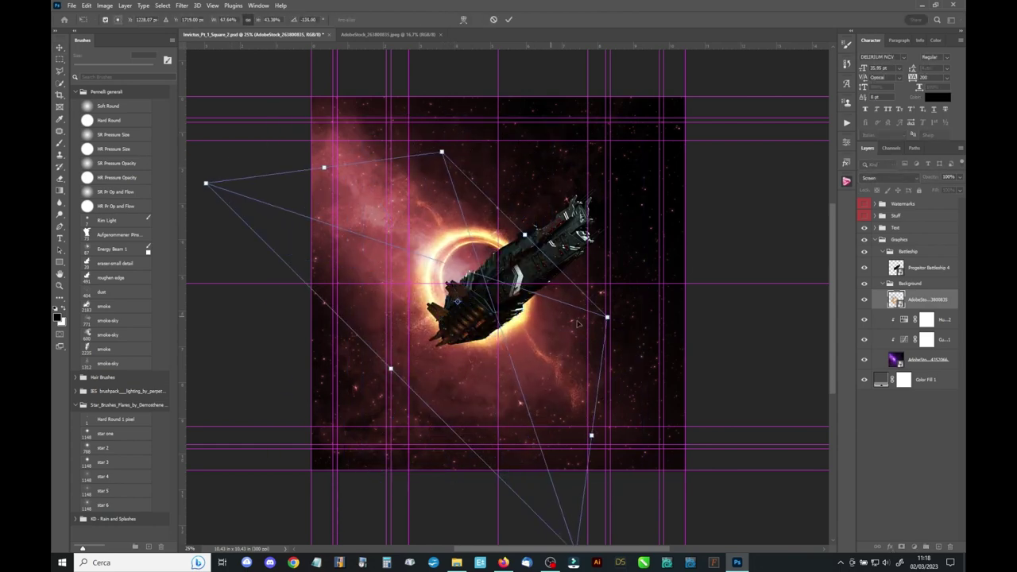
pyautogui.press('Escape')
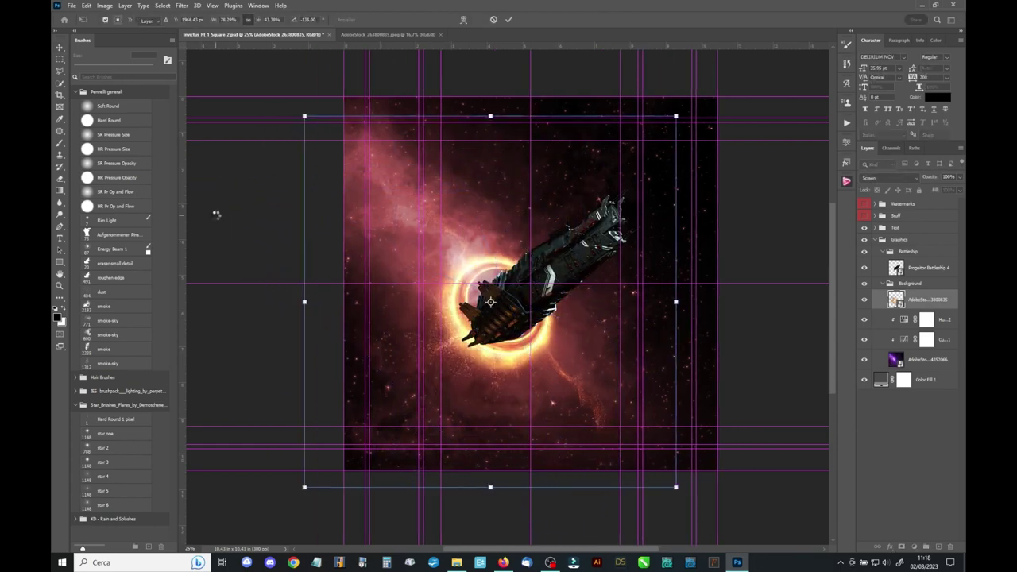
pyautogui.moveTo(506, 358); pyautogui.dragTo(535, 398)
# Rotate the battleship more upright and move it up and right above the wormhole
pyautogui.keyDown('ctrl'); pyautogui.click(623, 202); pyautogui.keyUp('ctrl')
pyautogui.moveTo(656, 189); pyautogui.dragTo(647, 153)
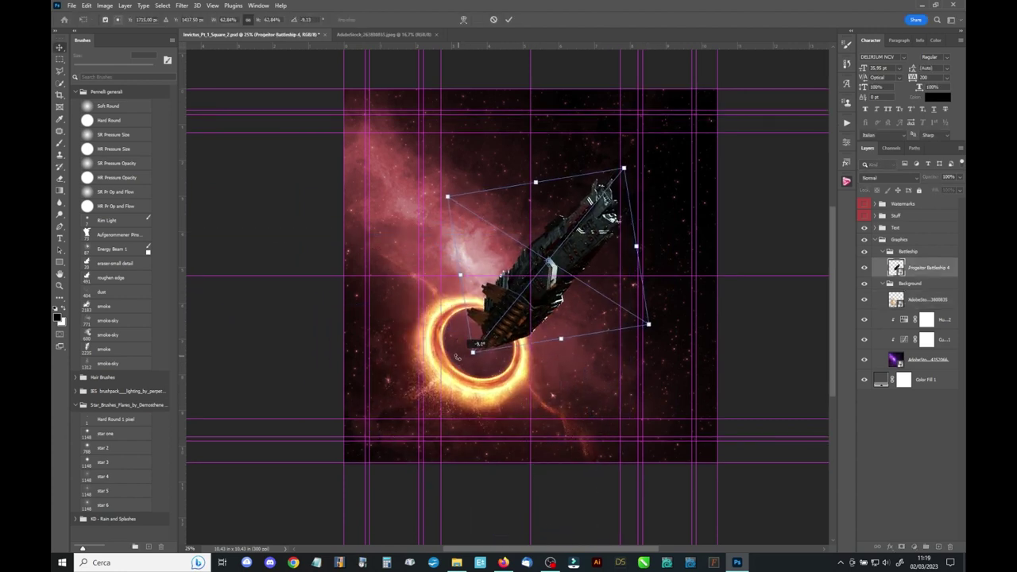
pyautogui.moveTo(568, 251); pyautogui.dragTo(580, 194)
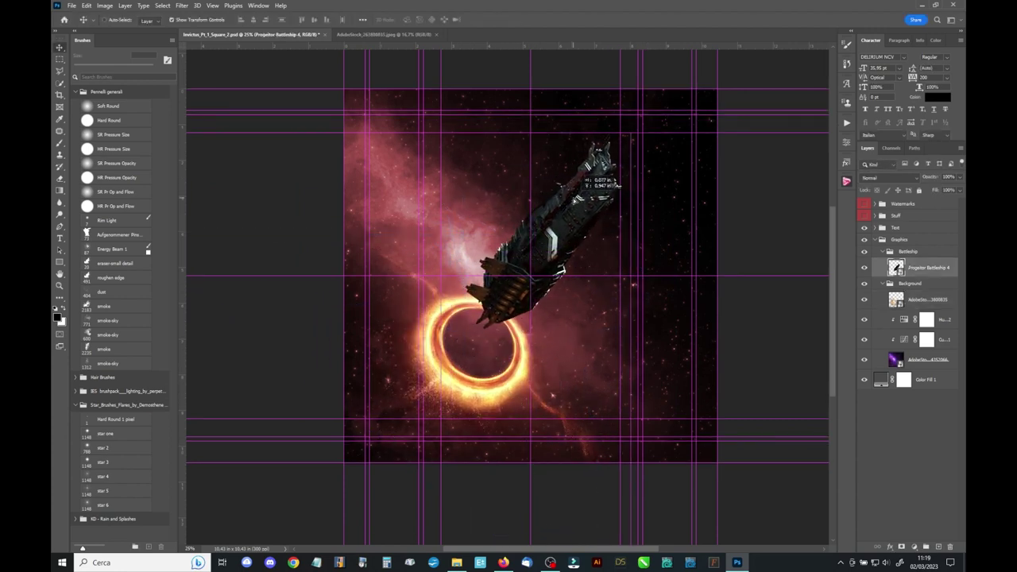
pyautogui.moveTo(474, 401); pyautogui.dragTo(487, 366)
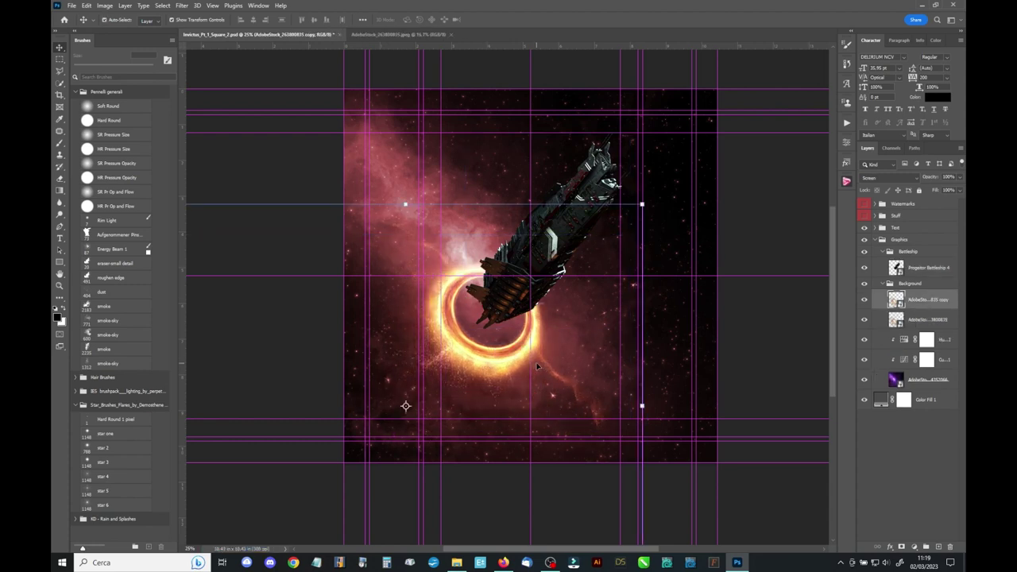
# Hide the battleship, skew one ring copy into a tilted ring, and distort a second duplicate
pyautogui.click(864, 251)
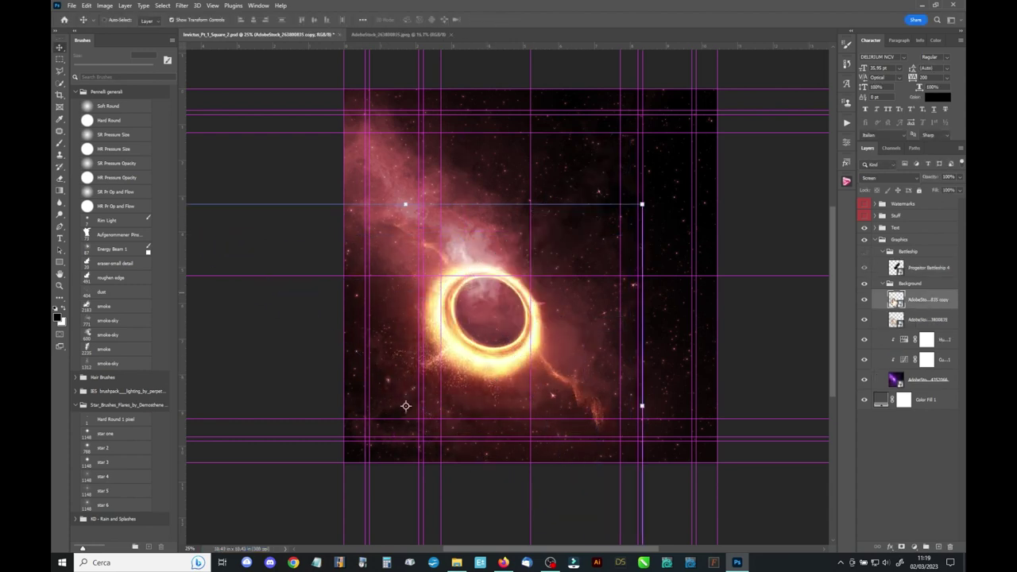
pyautogui.hotkey('ctrl', 't')
pyautogui.hotkey('ctrl', ';')
pyautogui.moveTo(508, 312); pyautogui.dragTo(508, 314)
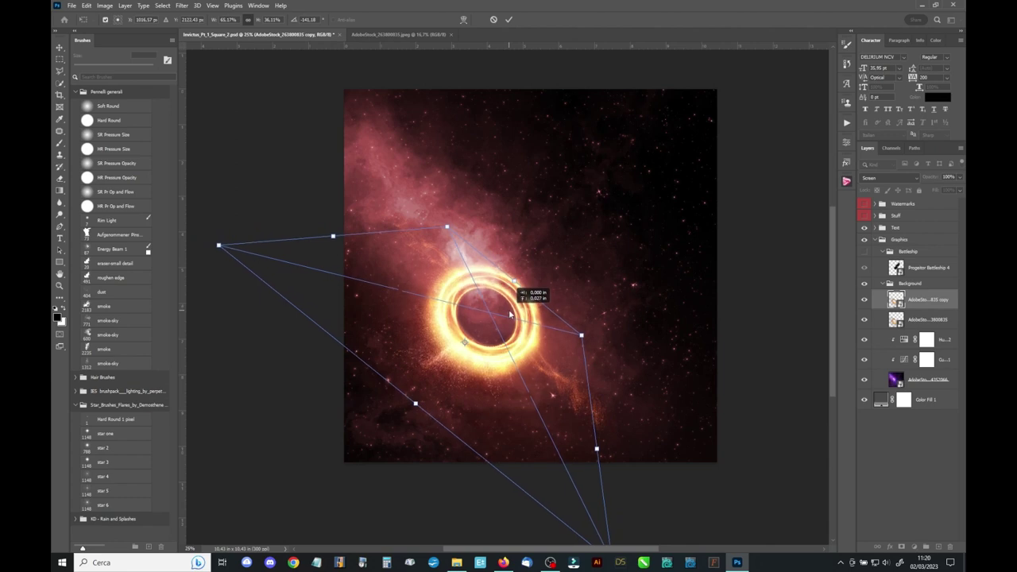
pyautogui.press('Return')
pyautogui.hotkey('ctrl', 'j')
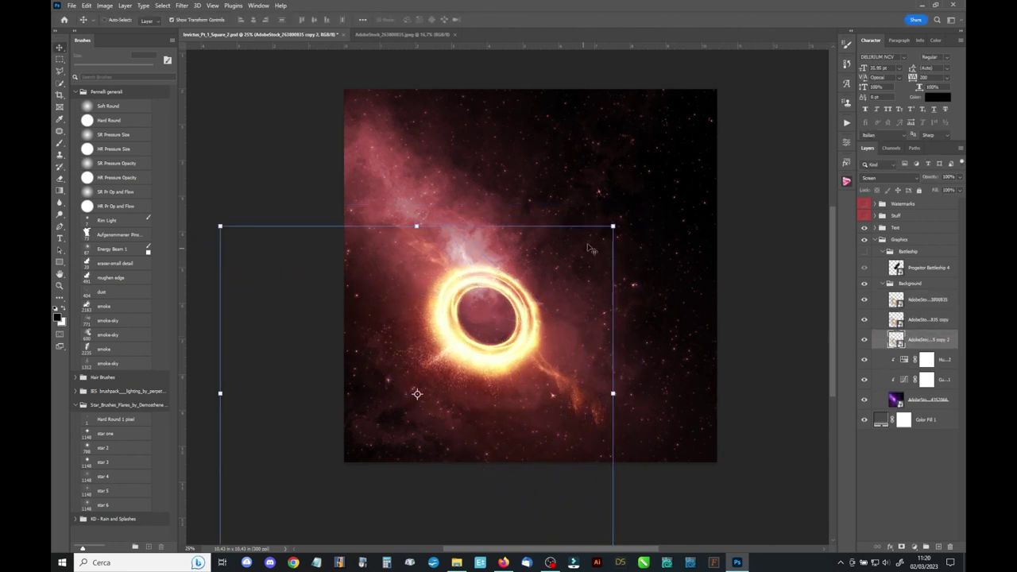
pyautogui.moveTo(612, 226)
pyautogui.mouseDown()
pyautogui.moveTo(514, 280)
pyautogui.moveTo(498, 317)
pyautogui.mouseUp()
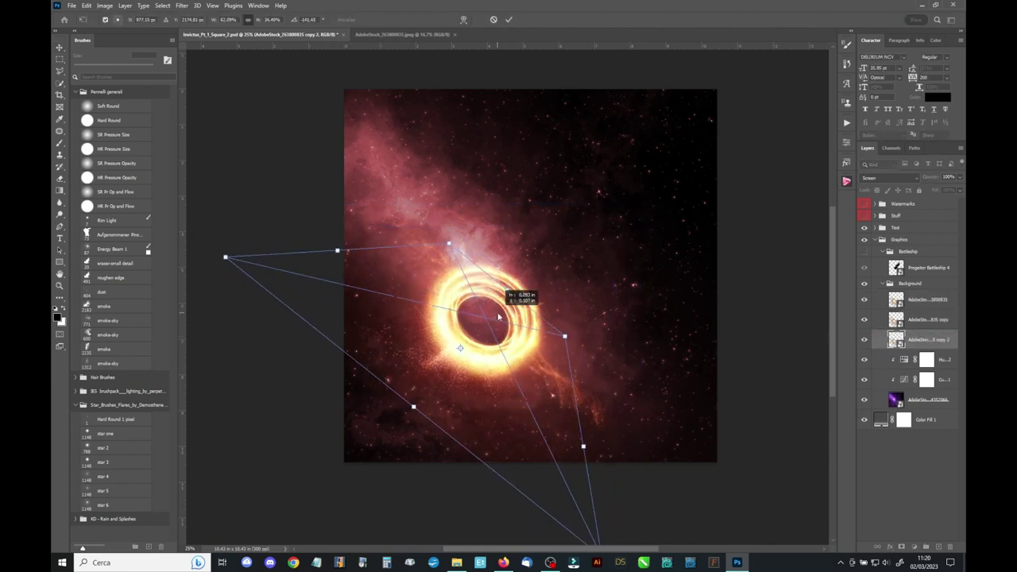
pyautogui.press('Return')
# Group the three ring layers and name the group Wormhole
pyautogui.click(925, 299)
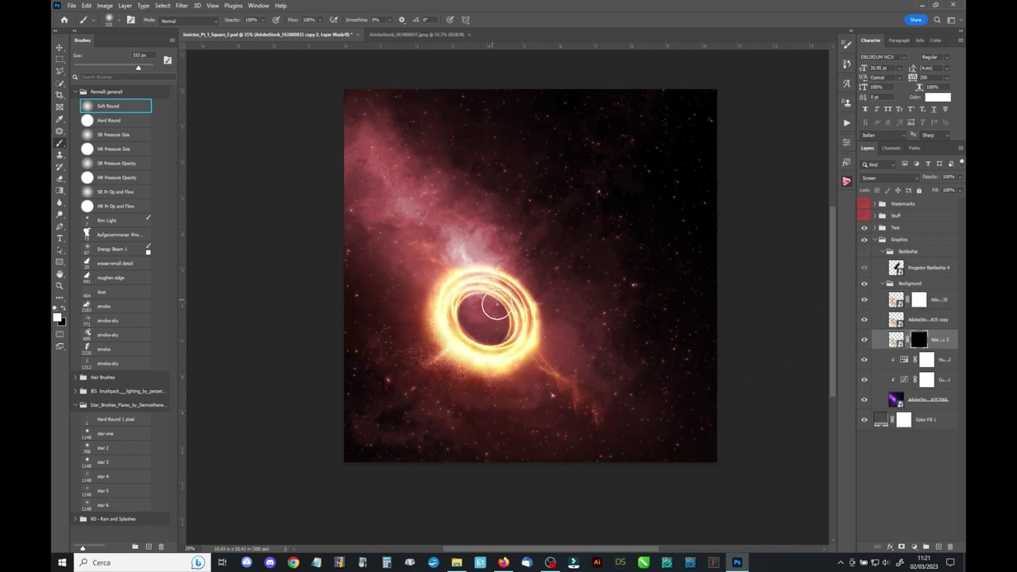
pyautogui.click(903, 313)
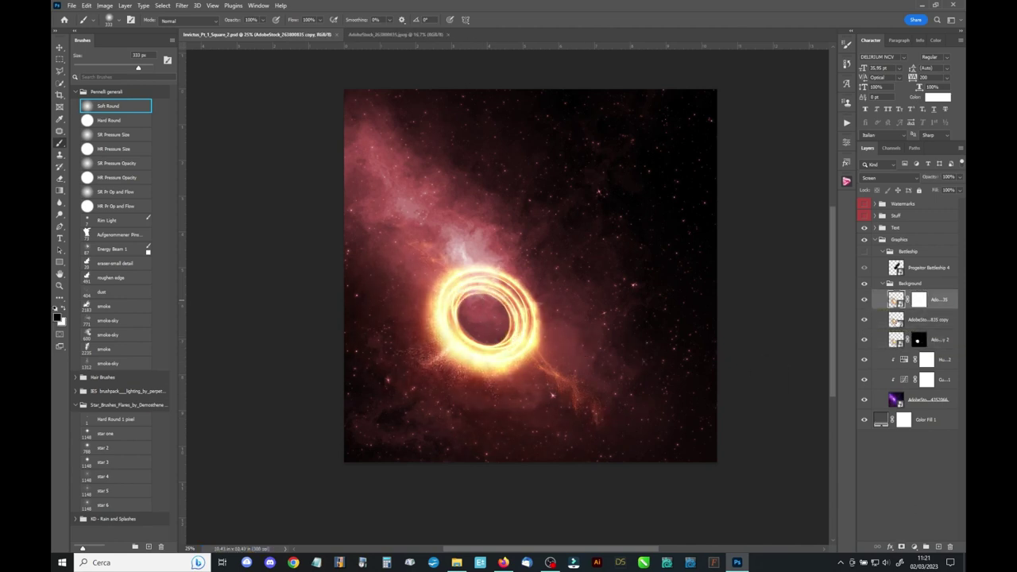
pyautogui.hotkey('ctrl', 'g')
pyautogui.doubleClick(914, 294)
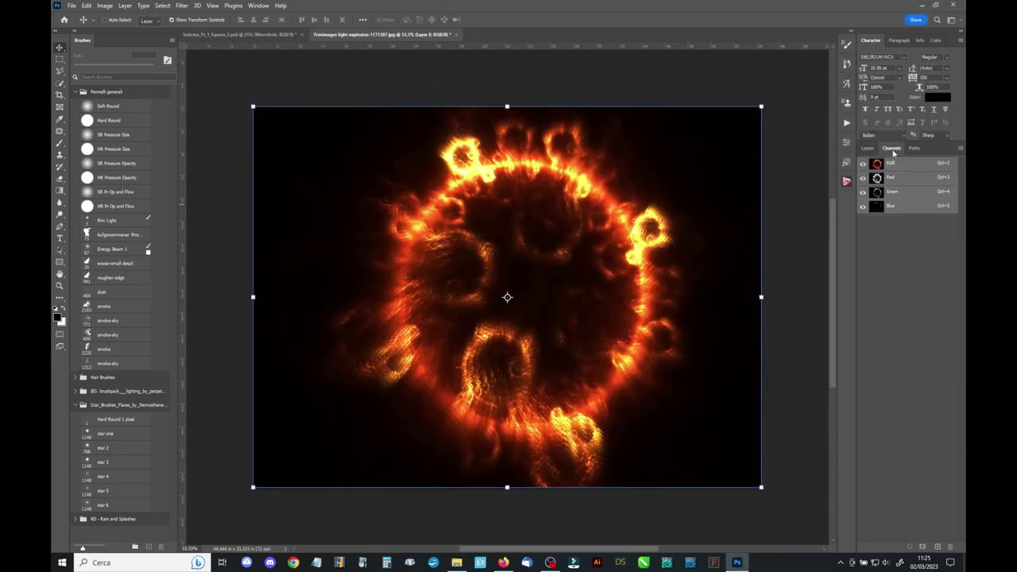
# Bring the explosion image into the cover and set it to Screen mode
pyautogui.click(868, 148)
pyautogui.moveTo(876, 203); pyautogui.dragTo(408, 403)
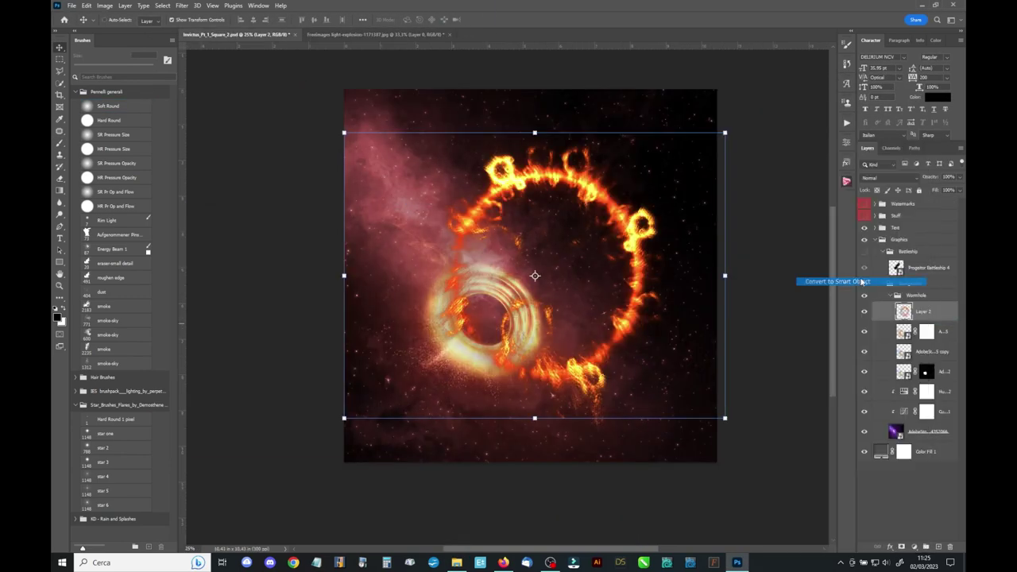
pyautogui.hotkey('shift', 'alt', 's')
# Scale and rotate the explosion ring 45°, then warp it to match the wormhole's tilt
pyautogui.moveTo(724, 132)
pyautogui.mouseDown()
pyautogui.moveTo(605, 223)
pyautogui.moveTo(635, 342)
pyautogui.mouseUp()
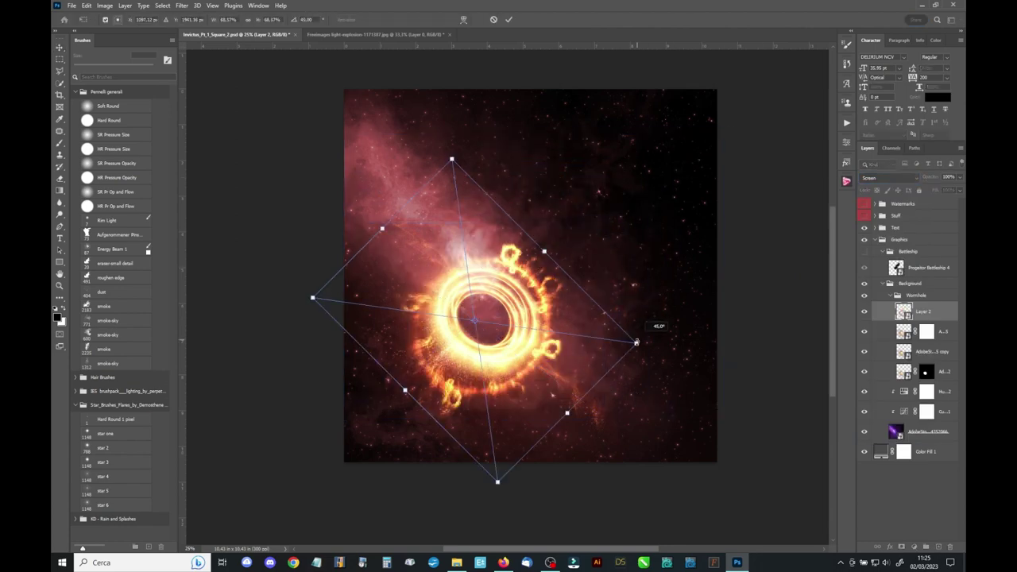
pyautogui.moveTo(562, 333); pyautogui.dragTo(524, 336)
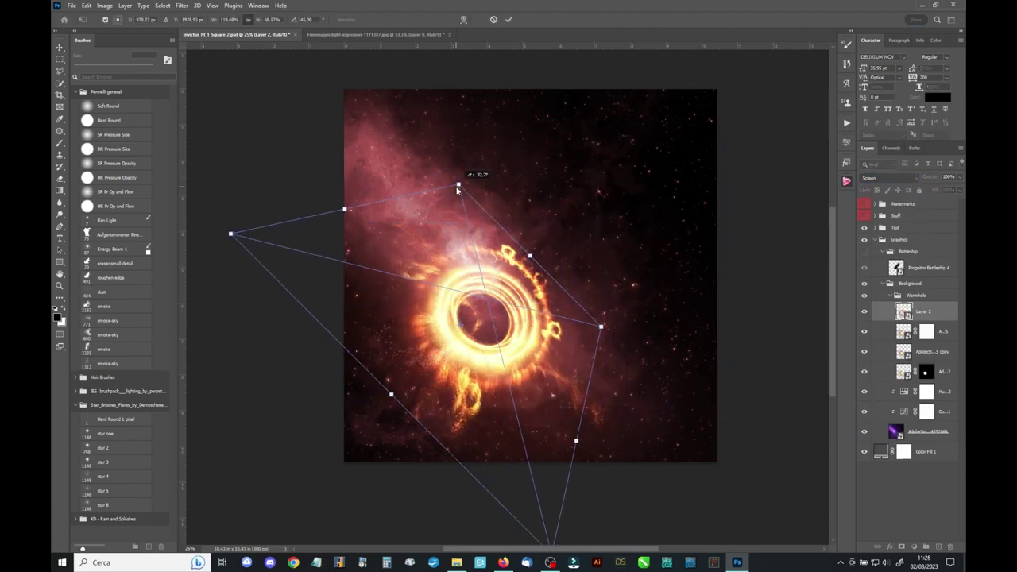
pyautogui.moveTo(457, 189); pyautogui.dragTo(455, 198)
pyautogui.moveTo(352, 215); pyautogui.dragTo(359, 221)
pyautogui.moveTo(567, 419); pyautogui.dragTo(571, 429)
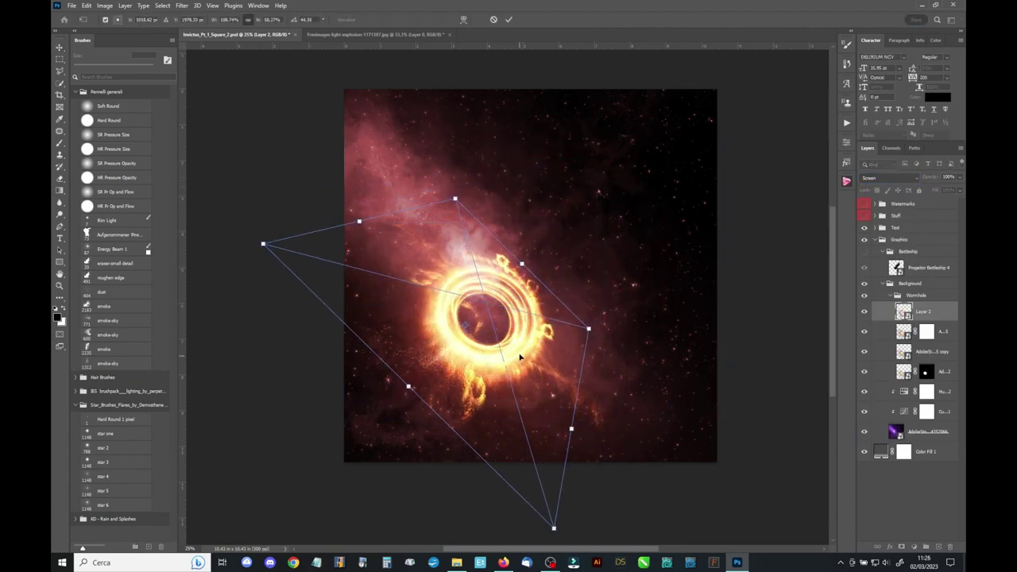
pyautogui.moveTo(521, 357); pyautogui.dragTo(524, 361)
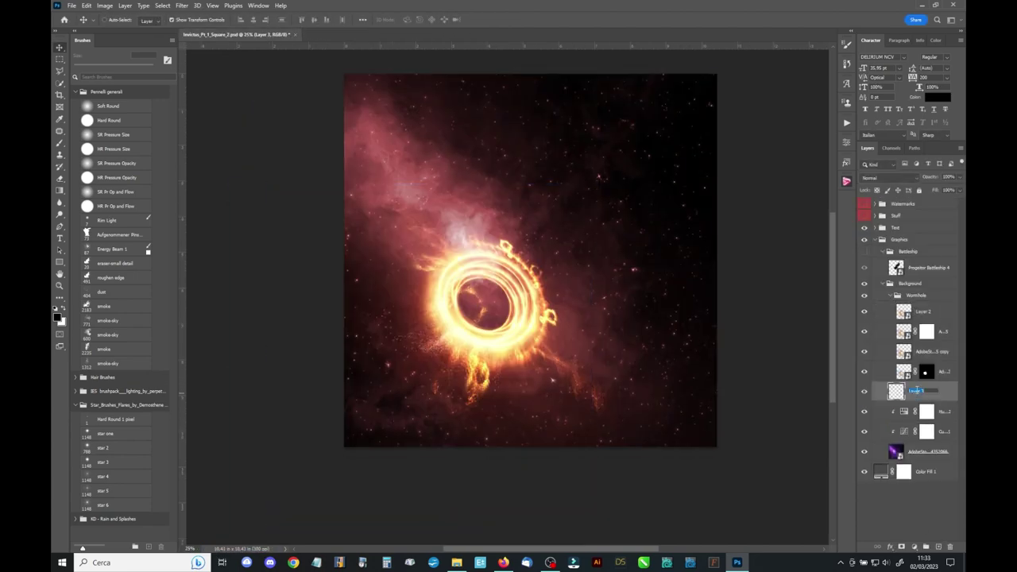
# Zoom in and paint the wormhole's centre dark with a large Soft Round brush
pyautogui.press('z')
pyautogui.click(357, 327)
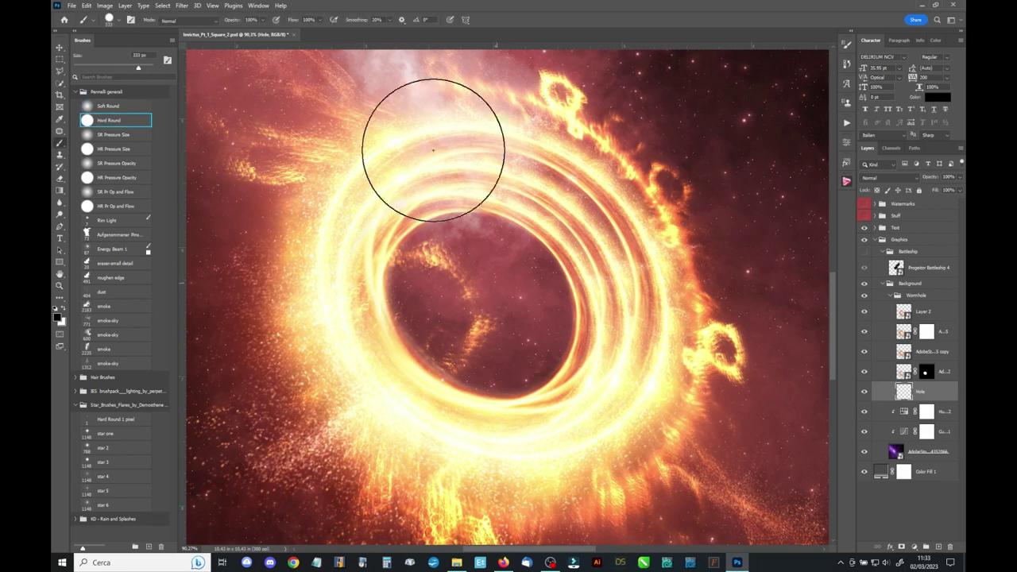
pyautogui.click(511, 268)
pyautogui.hotkey('ctrl', 'z')
pyautogui.press(',')
pyautogui.rightClick(556, 306)
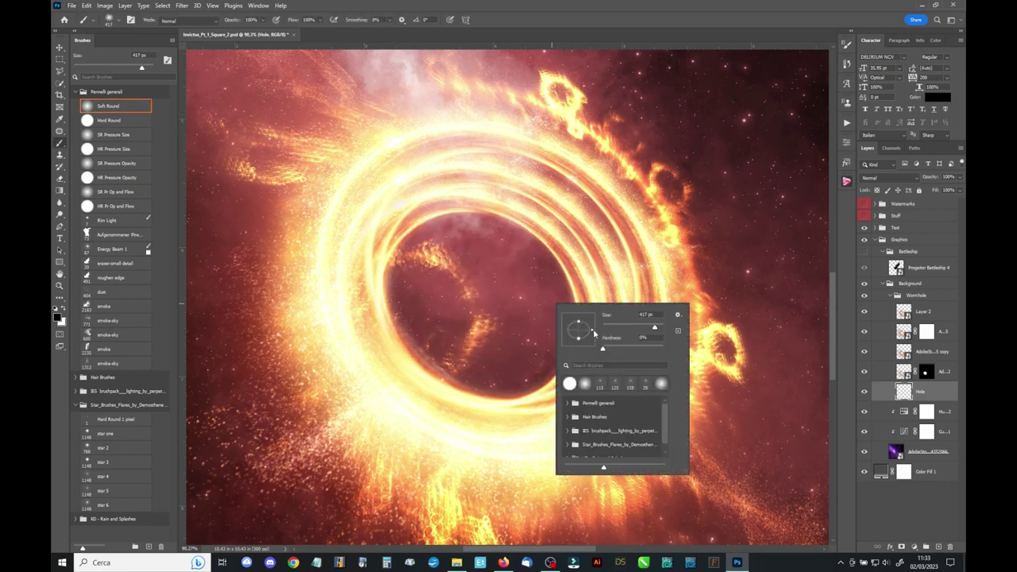
pyautogui.moveTo(593, 333); pyautogui.dragTo(578, 340)
pyautogui.click(489, 302)
pyautogui.rightClick(495, 297)
pyautogui.click(580, 355)
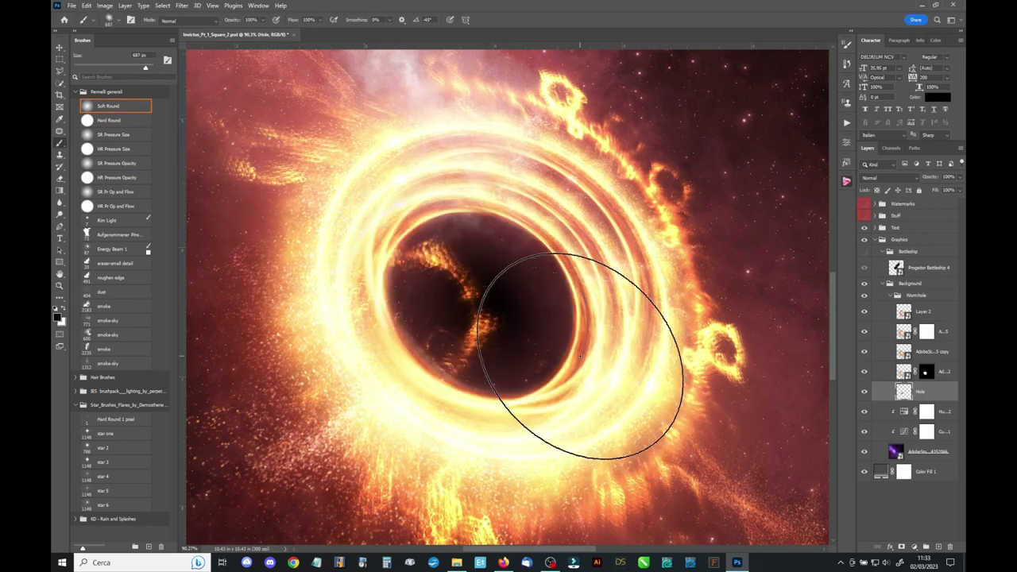
# Zoom out, shrink the brush to 247 px, and lasso around the fractal's fiery ring
pyautogui.press('z')
pyautogui.click(921, 310)
pyautogui.press('[')
pyautogui.press('[')
pyautogui.press('[')
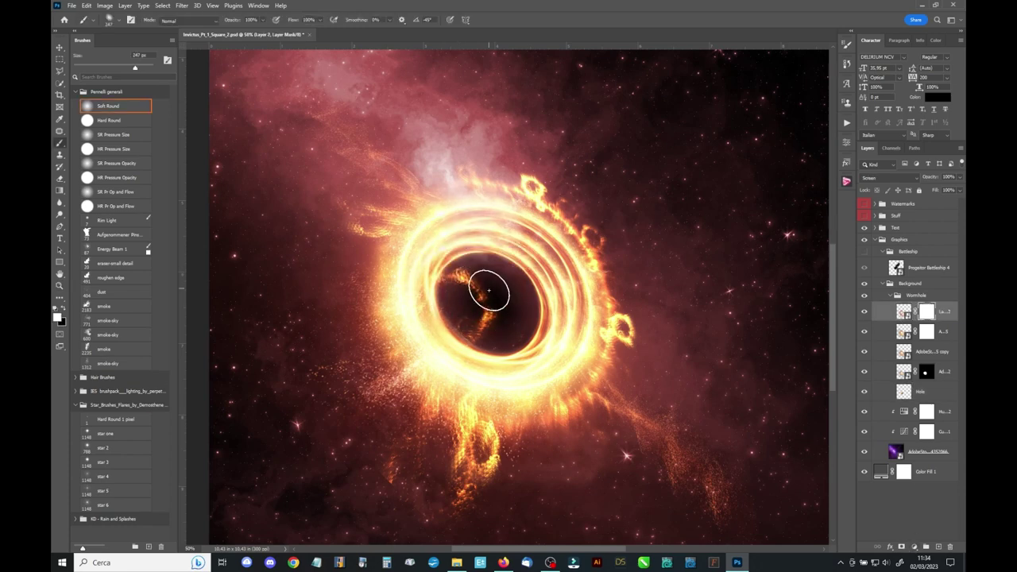
pyautogui.press('z')
pyautogui.scroll(-3, 556, 317)
pyautogui.scroll(2, 685, 325)
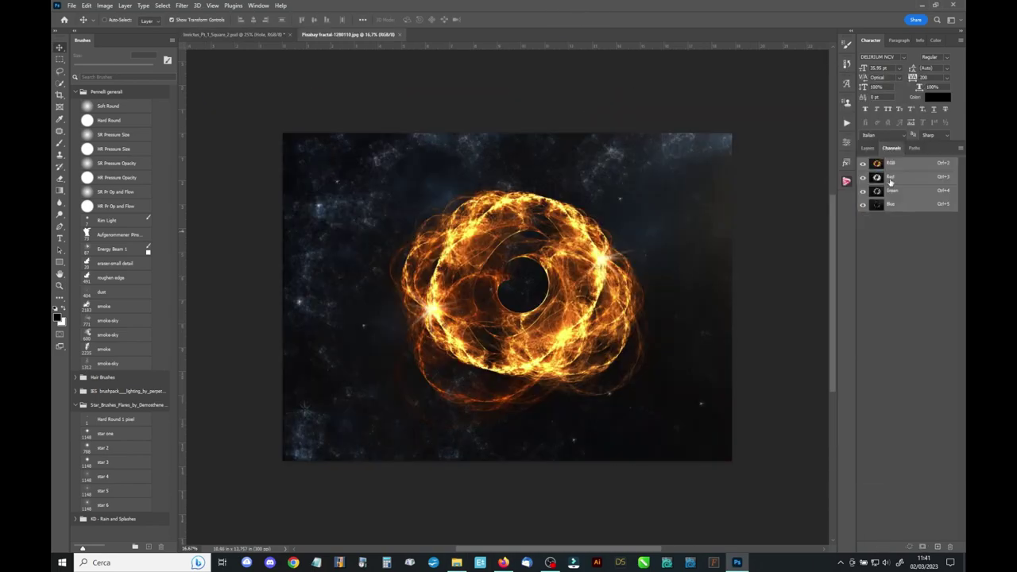
pyautogui.press('l')
pyautogui.moveTo(480, 181); pyautogui.dragTo(397, 326)
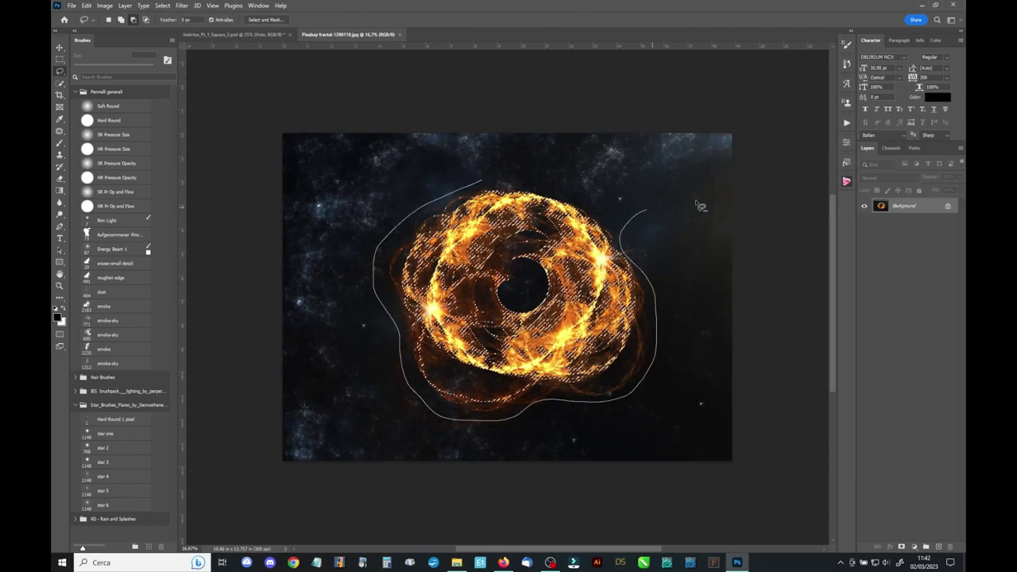
# Finish selecting the fractal ring and paste it into the cover document
pyautogui.moveTo(699, 206); pyautogui.dragTo(454, 103)
pyautogui.hotkey('ctrl', 'Tab')
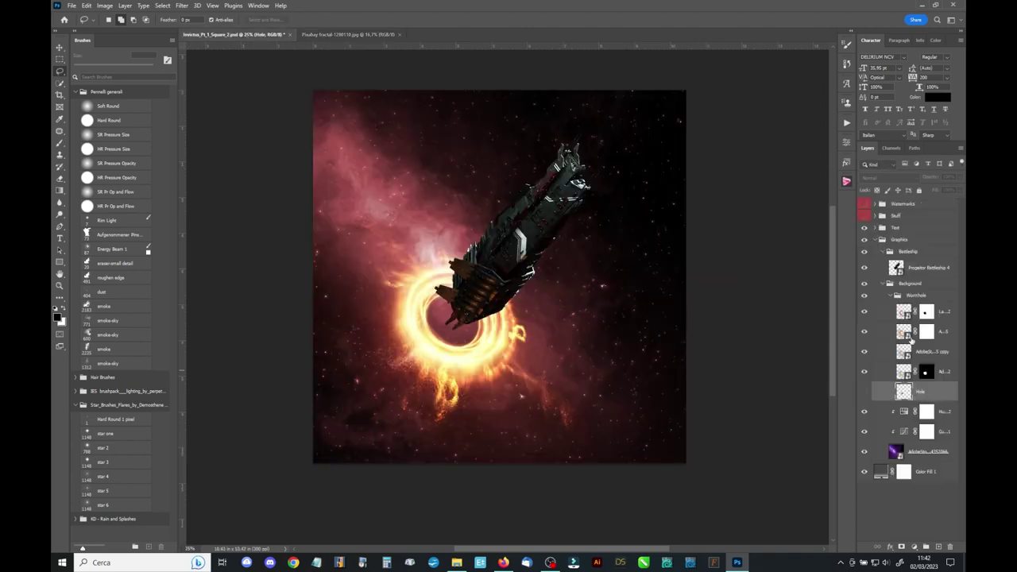
pyautogui.click(914, 312)
pyautogui.hotkey('ctrl', 'v')
# Set the pasted fractal to Screen mode, scale it down, and position it over the wormhole
pyautogui.hotkey('ctrl', 't')
pyautogui.click(878, 177)
pyautogui.click(877, 266)
pyautogui.moveTo(732, 103)
pyautogui.mouseDown()
pyautogui.moveTo(616, 169)
pyautogui.moveTo(556, 243)
pyautogui.mouseUp()
pyautogui.moveTo(524, 310); pyautogui.dragTo(508, 289)
pyautogui.press('Return')
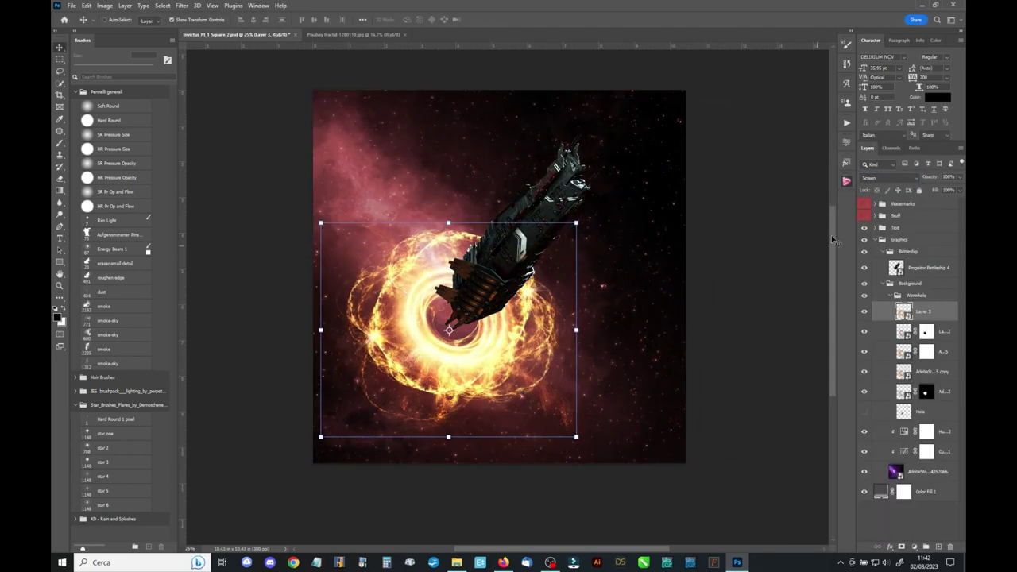
# Show the Stuff group's frame overlay and zoom out to see the whole frame
pyautogui.click(864, 215)
pyautogui.press('z')
pyautogui.hotkey('ctrl', '-')
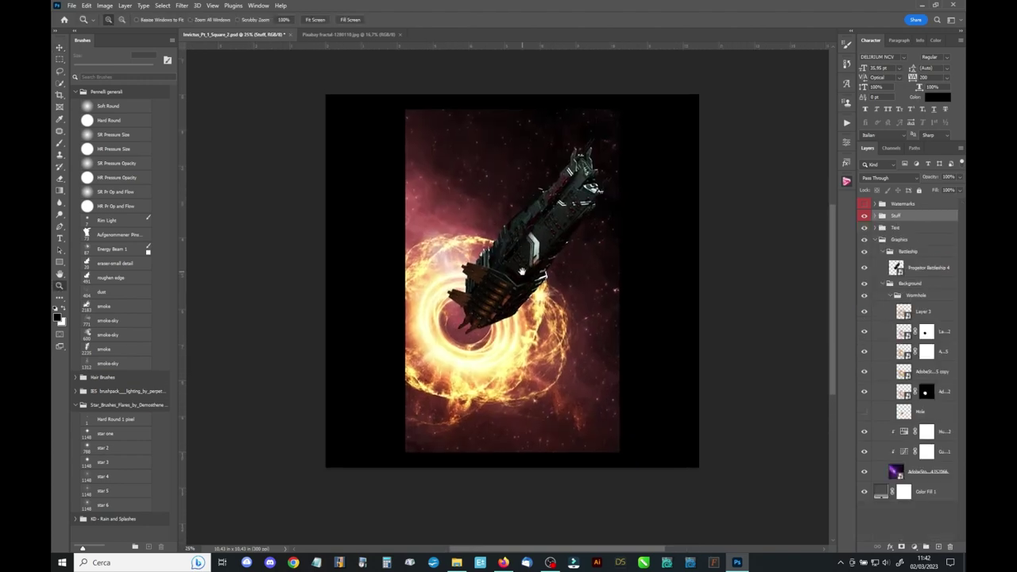
# Dismiss a stray colour picker and error, then hide the Stuff group's frame overlay
pyautogui.hotkey('ctrl', '+')
pyautogui.doubleClick(888, 234)
pyautogui.press('Escape')
pyautogui.press('Return')
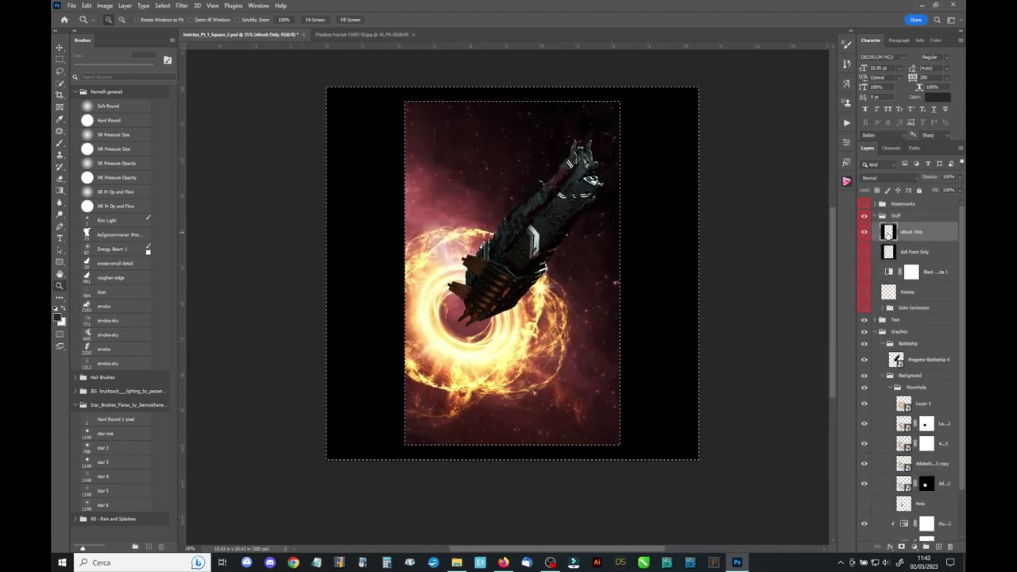
pyautogui.hotkey('ctrl', '-')
pyautogui.click(499, 328)
pyautogui.hotkey('ctrl', 'z')
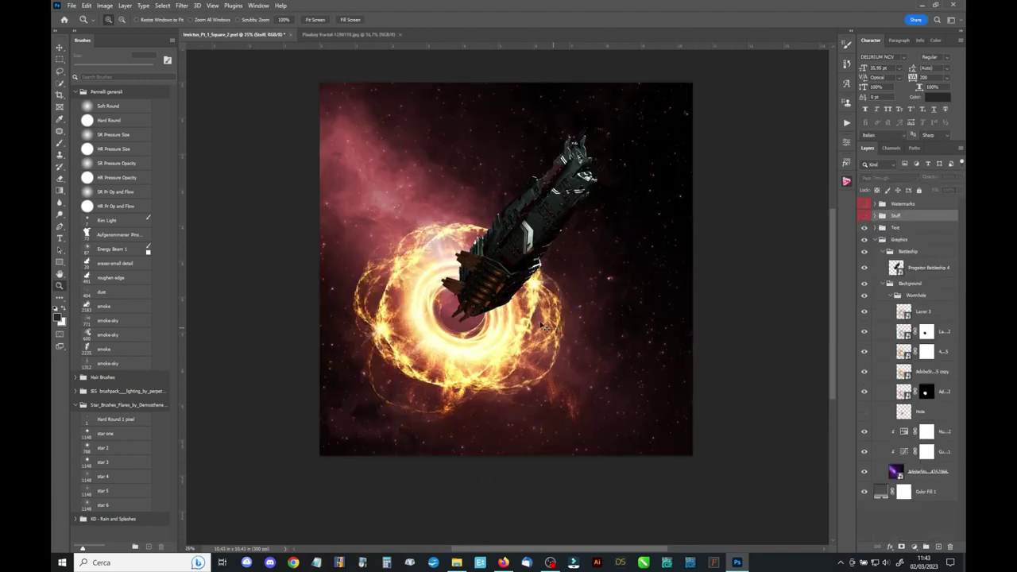
# Rotate the nebula background layer 90° and shift it up and right behind the ship
pyautogui.click(928, 471)
pyautogui.hotkey('ctrl', 't')
pyautogui.hotkey('ctrl', '-')
pyautogui.hotkey('ctrl', '-')
pyautogui.moveTo(597, 224)
pyautogui.mouseDown()
pyautogui.moveTo(561, 408)
pyautogui.moveTo(592, 314)
pyautogui.mouseUp()
pyautogui.moveTo(522, 362); pyautogui.dragTo(557, 345)
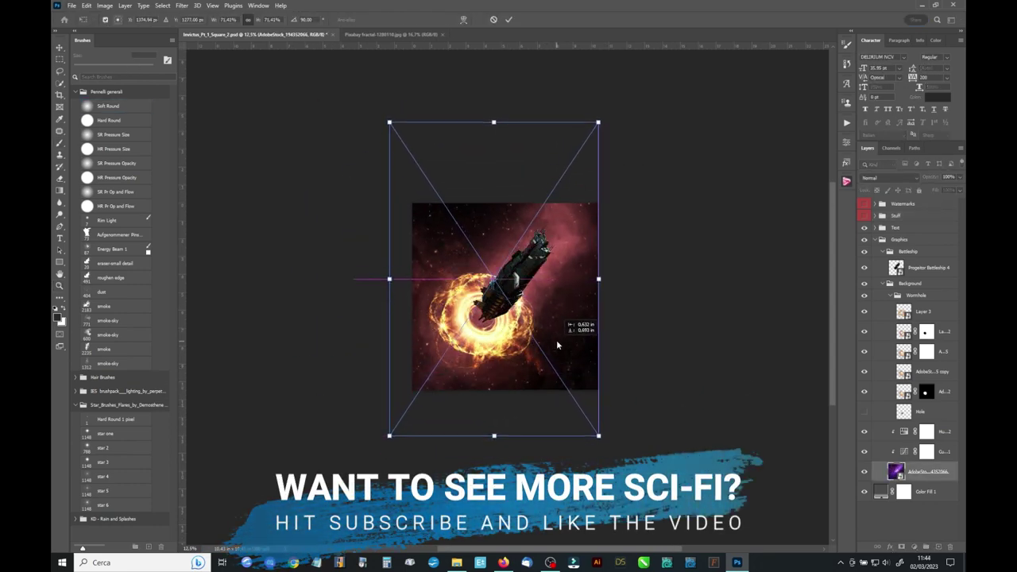
pyautogui.press('Return')
# Zoom to 25% and switch on the Stuff group's greyscale check layer
pyautogui.press('z')
pyautogui.moveTo(583, 257); pyautogui.dragTo(537, 284)
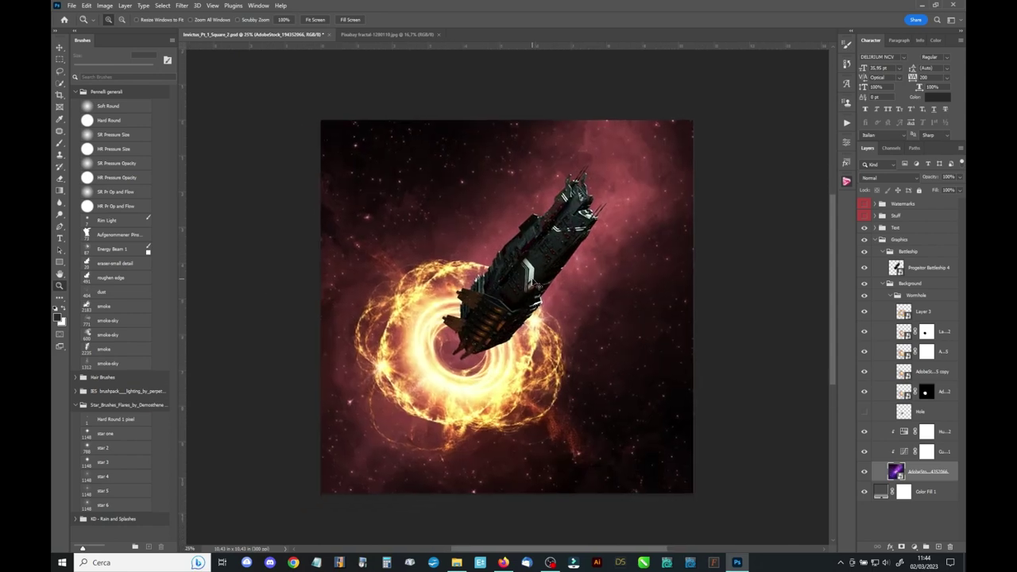
pyautogui.click(875, 216)
pyautogui.click(864, 215)
# Add a Curves layer to the battleship with the black point raised to lift shadows
pyautogui.click(892, 362)
pyautogui.click(914, 546)
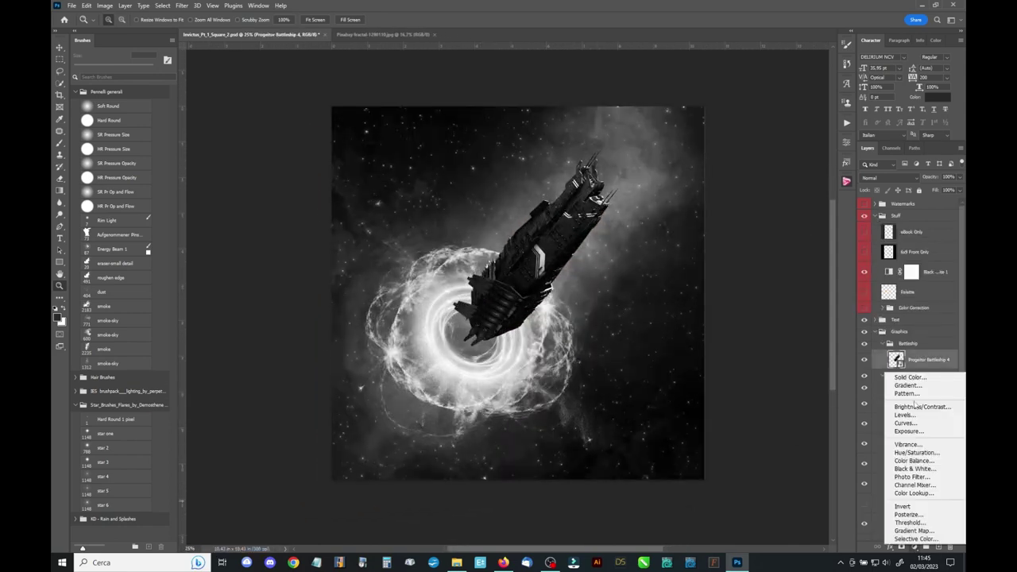
pyautogui.click(906, 413)
pyautogui.moveTo(727, 284); pyautogui.dragTo(728, 271)
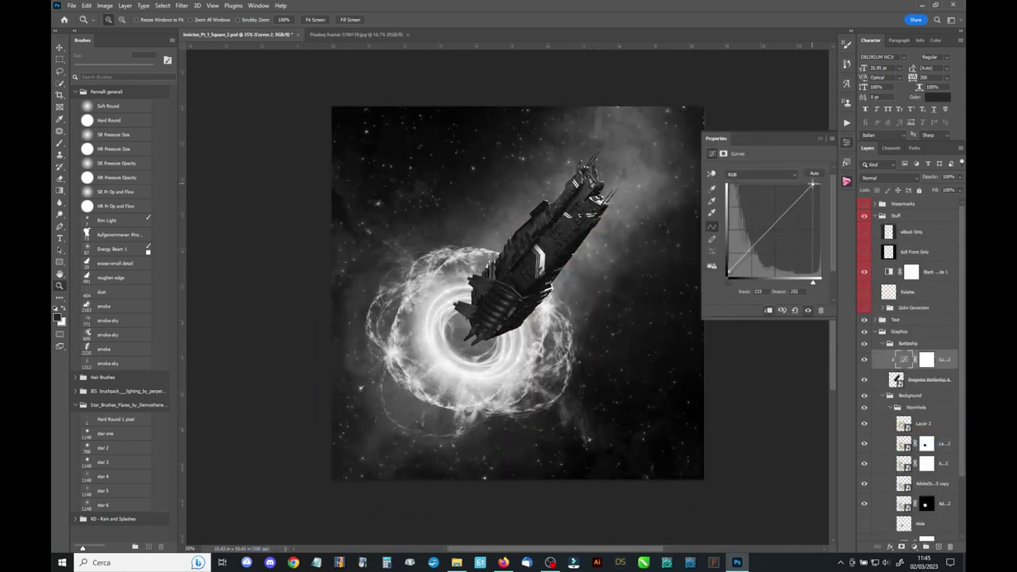
pyautogui.click(864, 216)
pyautogui.click(846, 141)
pyautogui.click(864, 215)
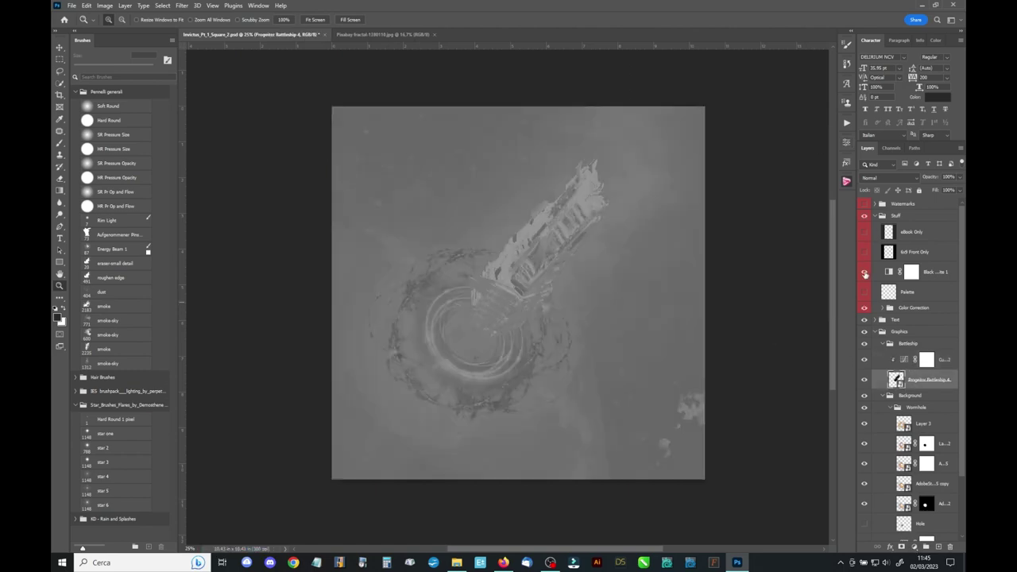
# Add Selective Color to the battleship, shifting its Neutrals slightly toward magenta
pyautogui.click(913, 547)
pyautogui.click(905, 357)
pyautogui.click(774, 179)
pyautogui.click(753, 240)
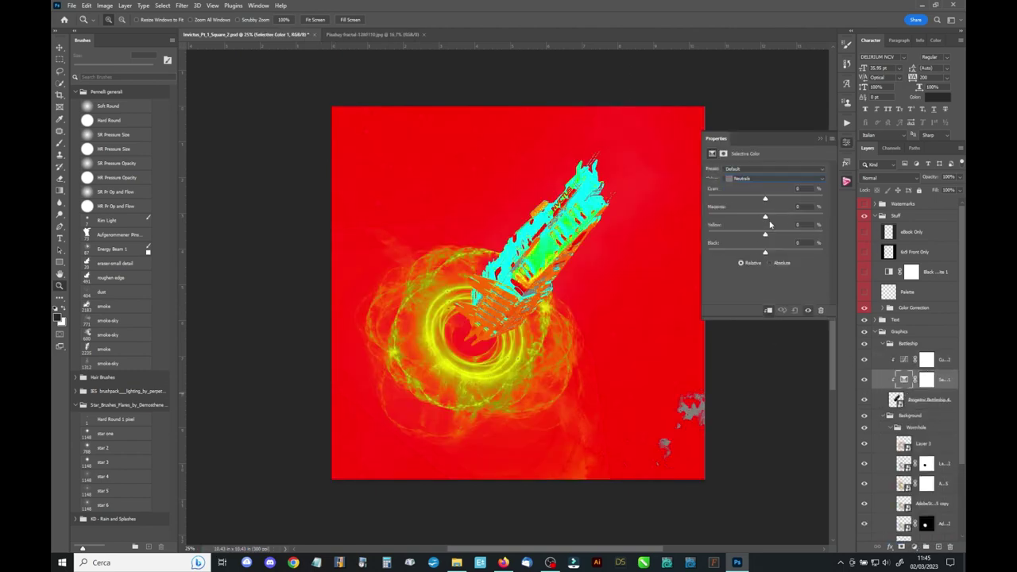
pyautogui.moveTo(765, 216); pyautogui.dragTo(759, 200)
pyautogui.click(864, 215)
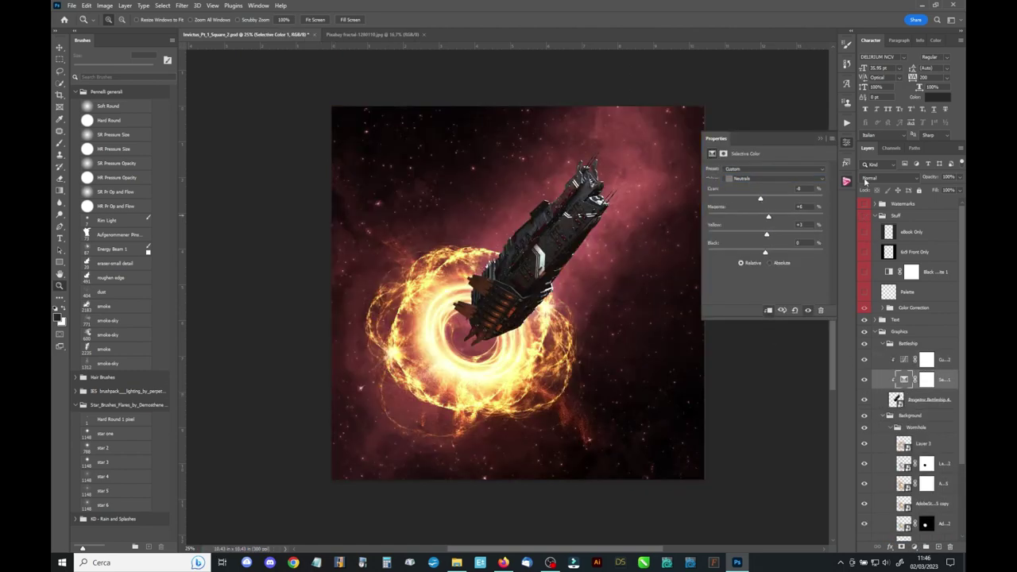
pyautogui.click(846, 141)
pyautogui.hotkey('ctrl', '-')
pyautogui.hotkey('ctrl', '-')
pyautogui.hotkey('ctrl', '-')
pyautogui.click(865, 272)
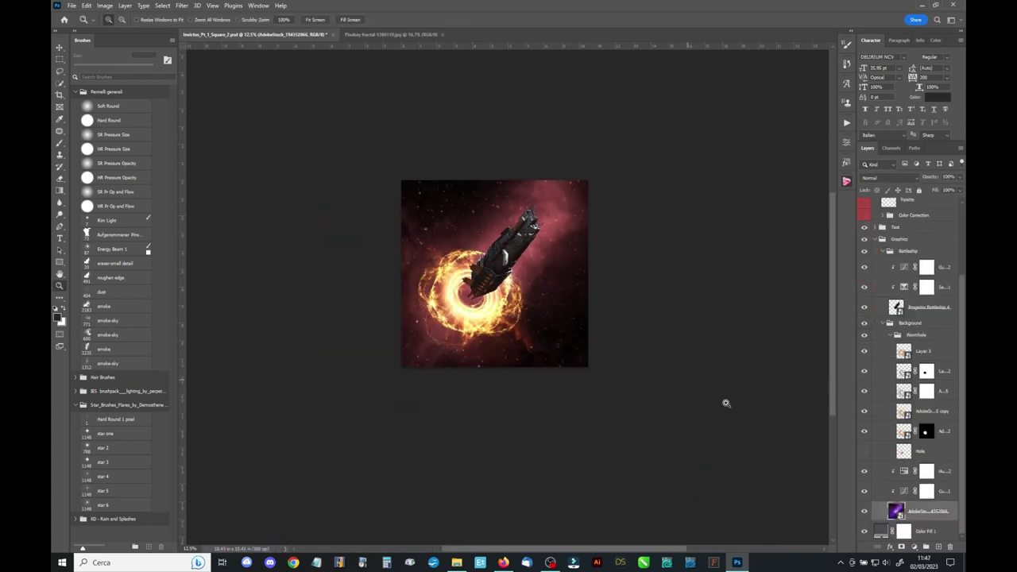
# Paint the Hue/Saturation 2 mask with a 2463 px soft brush to restore purple to the nebula
pyautogui.moveTo(583, 363); pyautogui.dragTo(612, 363)
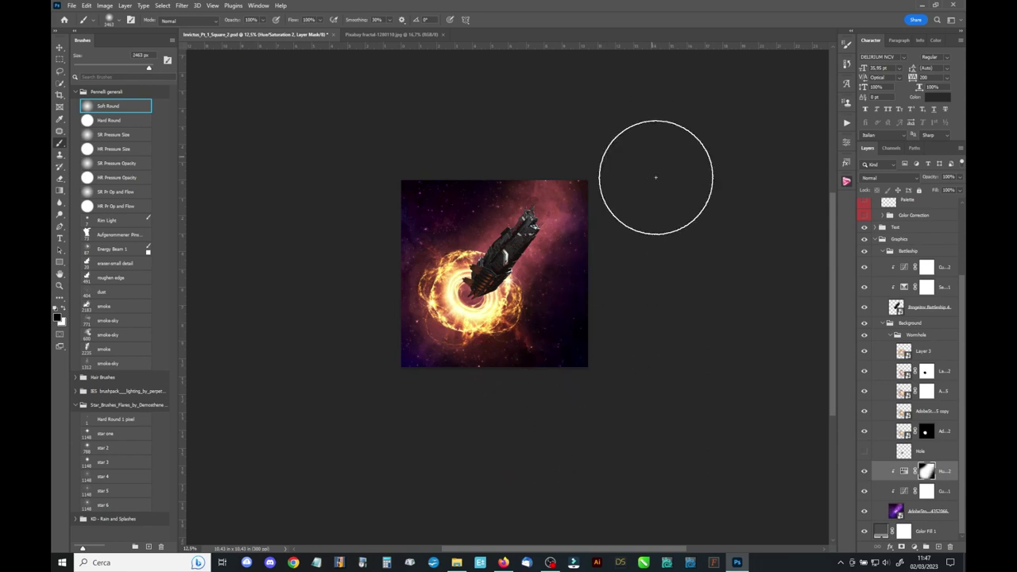
pyautogui.press('z')
pyautogui.hotkey('ctrl', '-')
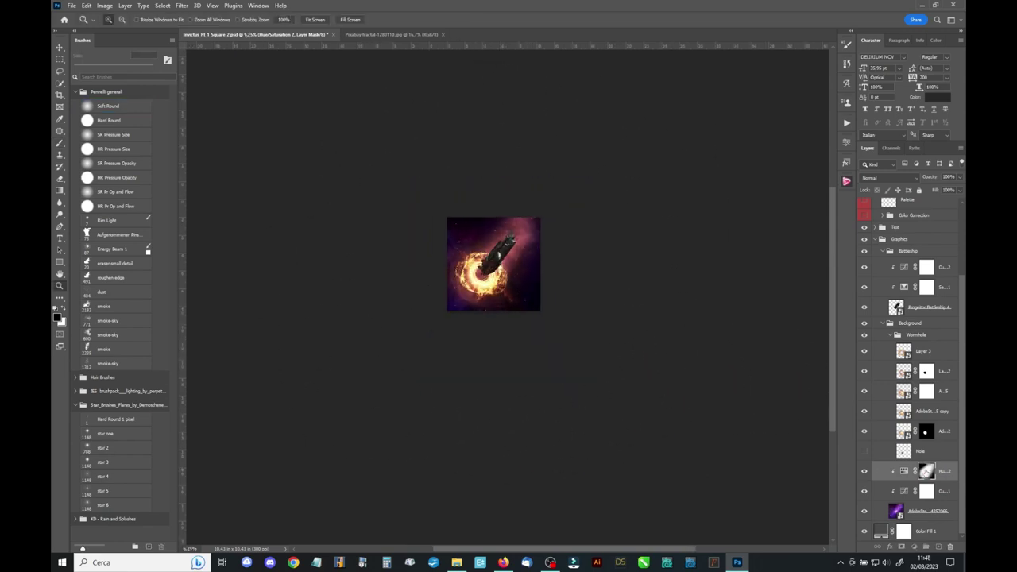
pyautogui.hotkey('ctrl', '+')
pyautogui.hotkey('ctrl', '+')
pyautogui.hotkey('ctrl', '+')
pyautogui.hotkey('ctrl', '+')
# Add a maroon Solid Color fill in Soft Light over the battleship, removing the Selective Color adjustment
pyautogui.click(926, 306)
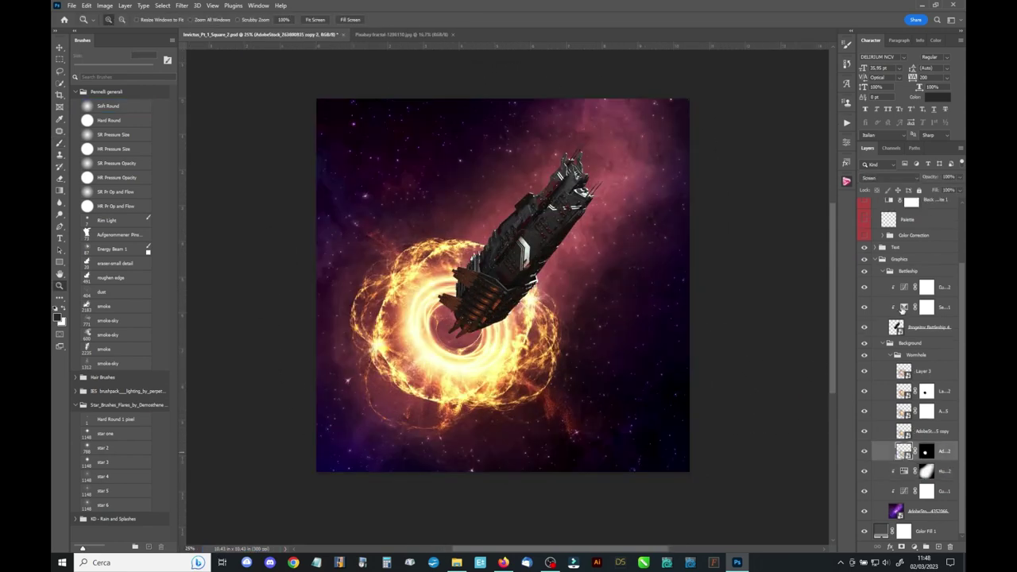
pyautogui.click(915, 546)
pyautogui.click(906, 382)
pyautogui.click(794, 397)
pyautogui.click(778, 325)
pyautogui.click(878, 176)
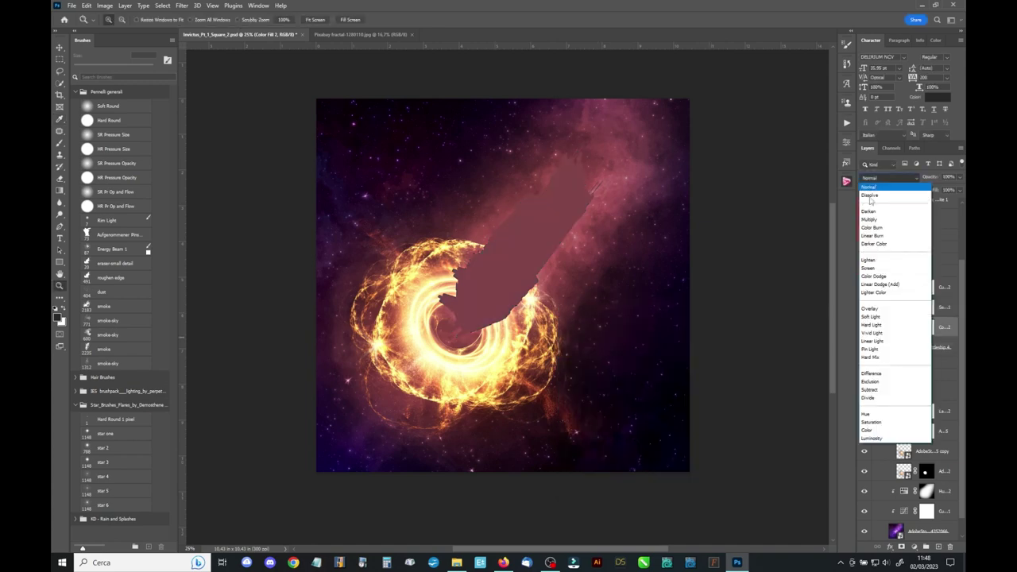
pyautogui.click(863, 330)
pyautogui.press('Delete')
# Tweak the battleship's Curves, then hide and collapse the greyscale Stuff group
pyautogui.scroll(3, 913, 318)
pyautogui.click(864, 258)
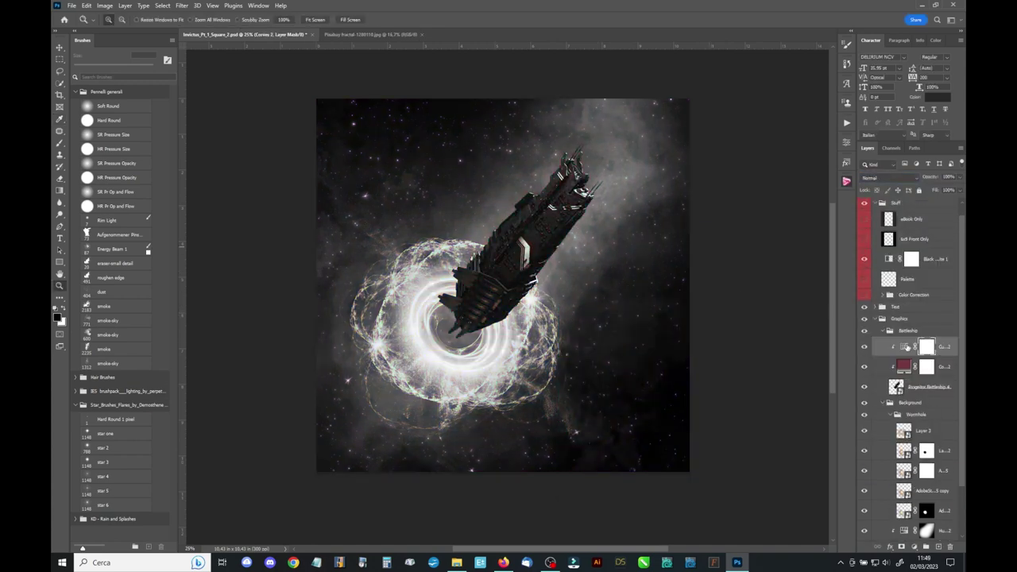
pyautogui.doubleClick(903, 346)
pyautogui.moveTo(725, 285); pyautogui.dragTo(725, 278)
pyautogui.click(864, 205)
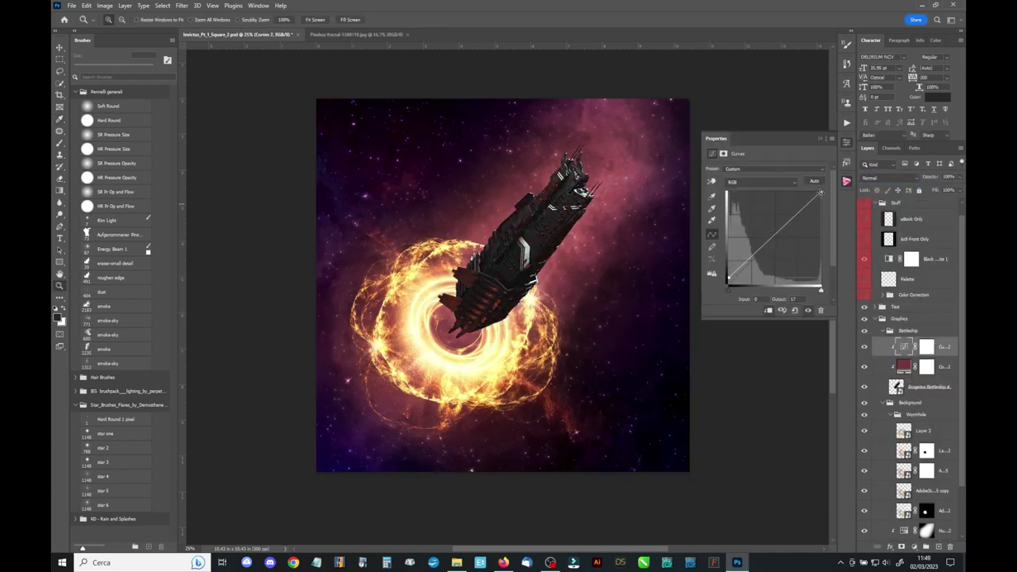
pyautogui.click(864, 204)
pyautogui.scroll(-3, 508, 262)
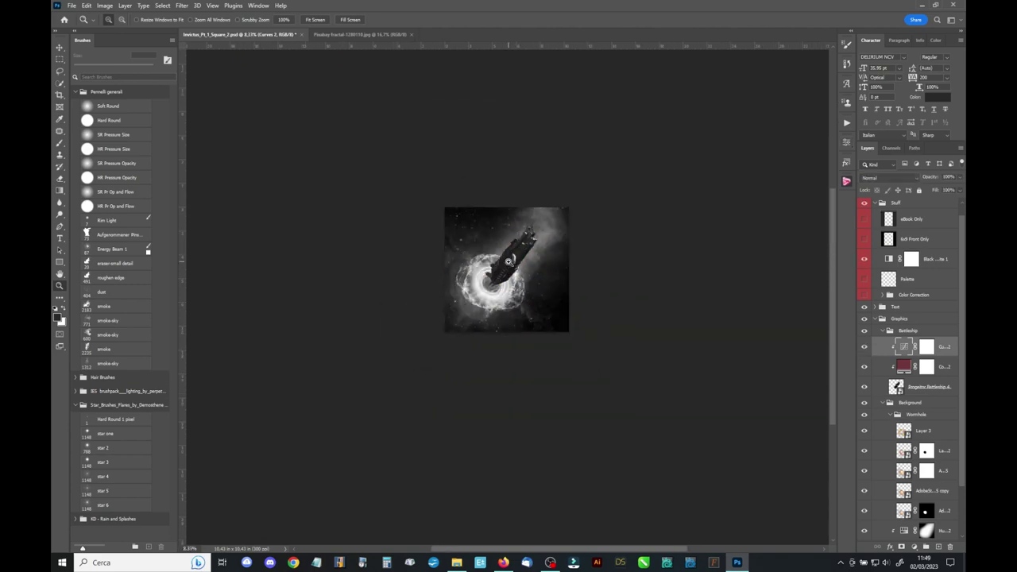
pyautogui.click(864, 204)
pyautogui.click(874, 203)
pyautogui.scroll(3, 494, 301)
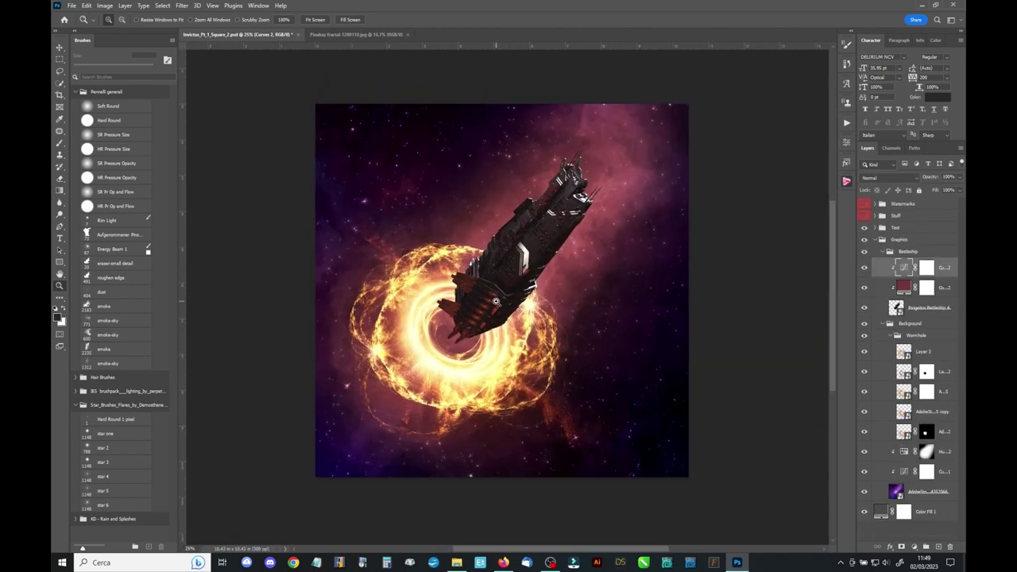
# Open Space_Junk_2.tga from the Stock Photos > Sci-Fi & Space folder
pyautogui.click(457, 562)
pyautogui.doubleClick(610, 166)
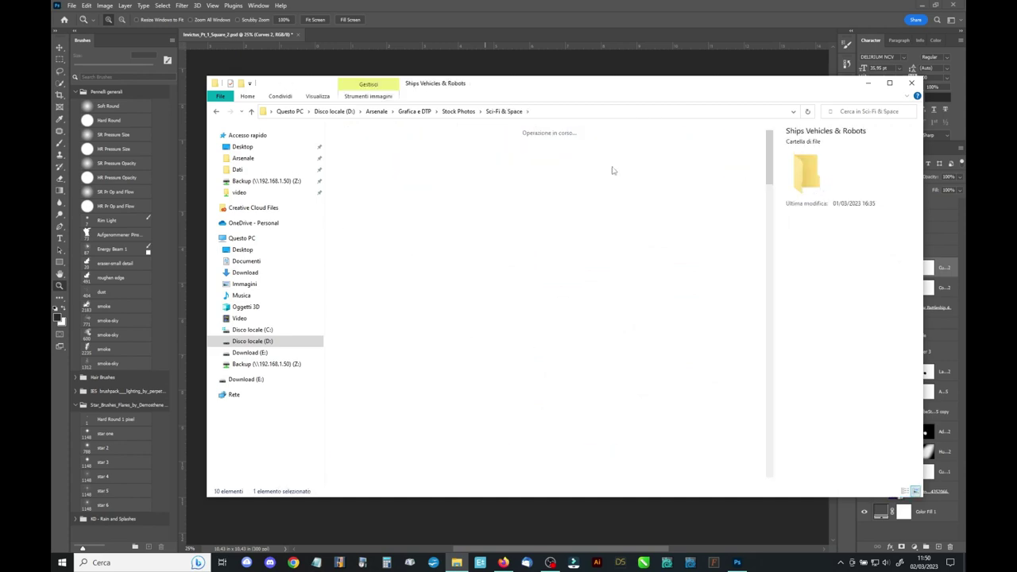
pyautogui.doubleClick(610, 166)
pyautogui.moveTo(413, 433); pyautogui.dragTo(457, 511)
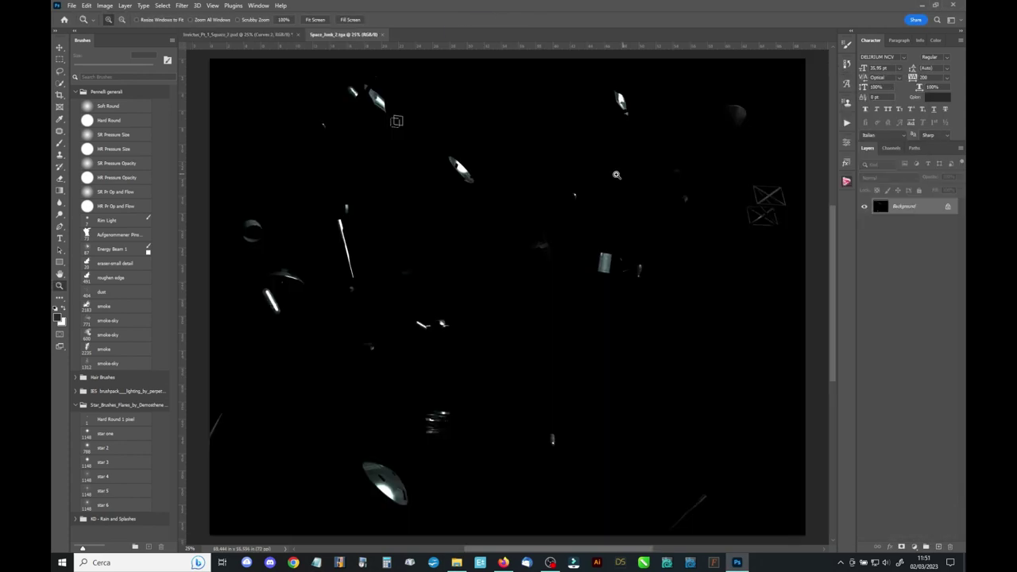
# Copy the saved debris selection and paste it into the Invictus cover's Junk group
pyautogui.click(162, 5)
pyautogui.click(183, 223)
pyautogui.press('Return')
pyautogui.click(234, 34)
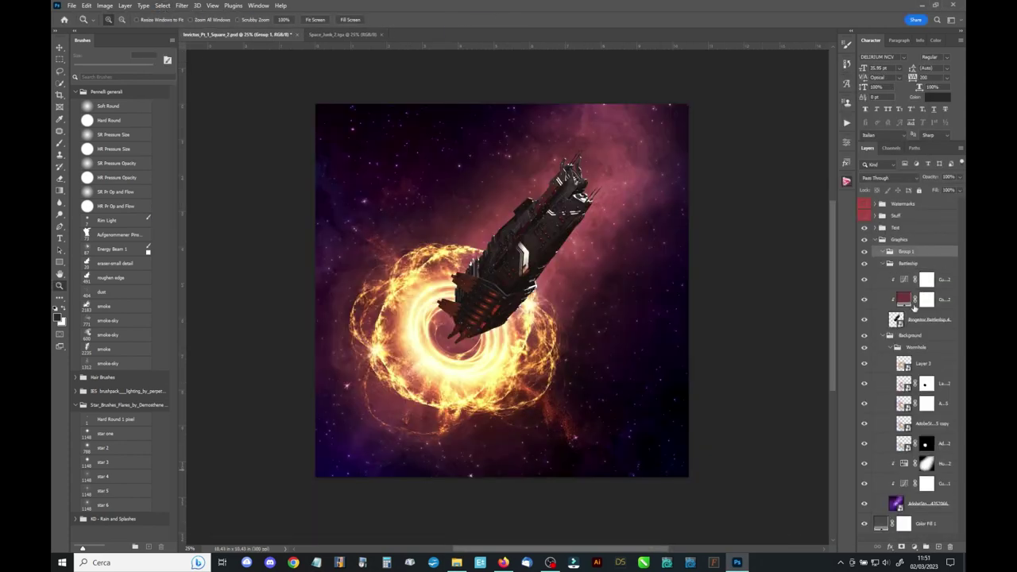
pyautogui.hotkey('ctrl', 'v')
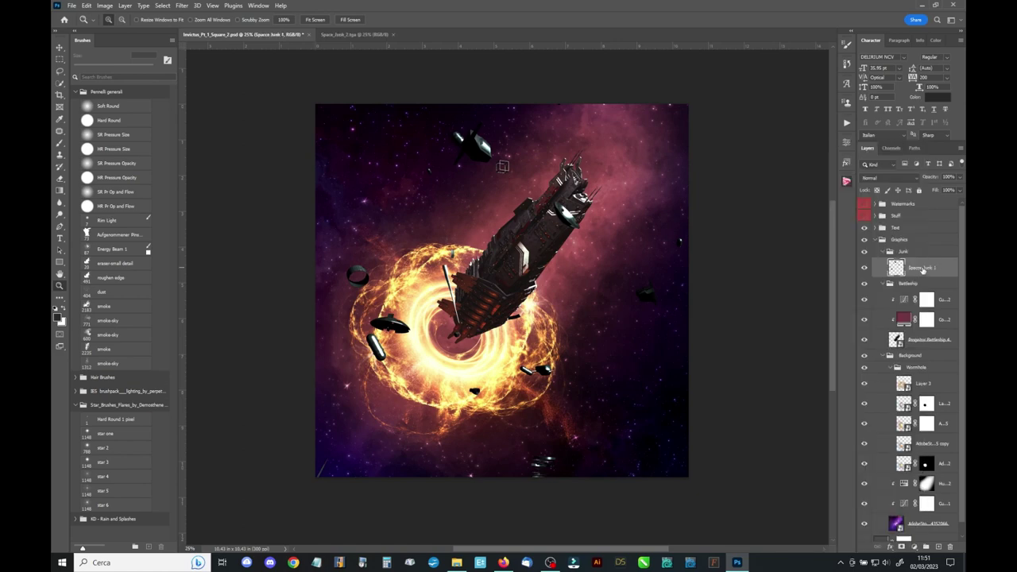
# Scale and position the Space Junk 1 and 2 layers around the battleship
pyautogui.rightClick(923, 272)
pyautogui.moveTo(688, 476)
pyautogui.mouseDown()
pyautogui.moveTo(624, 464)
pyautogui.moveTo(602, 385)
pyautogui.mouseUp()
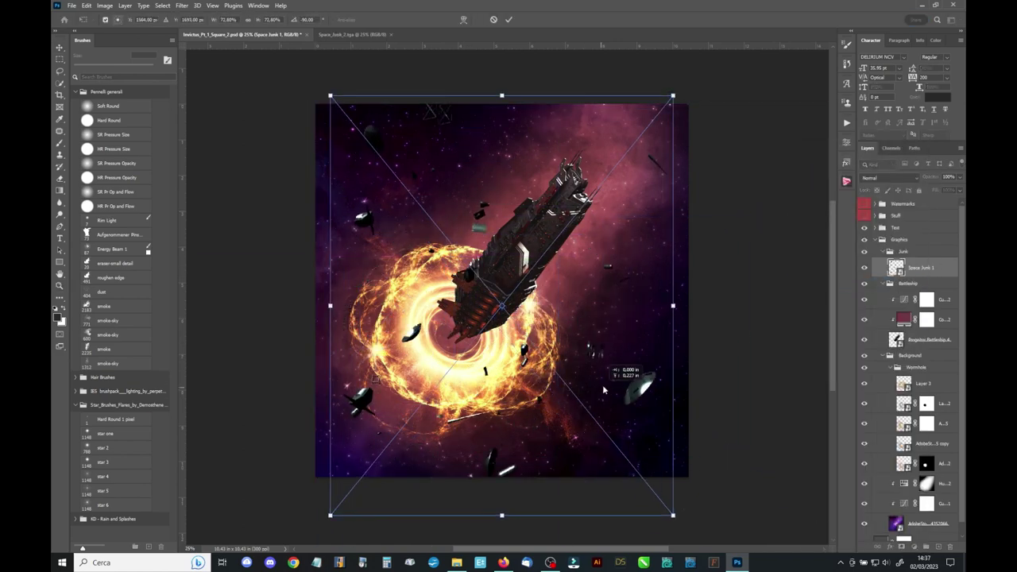
pyautogui.moveTo(523, 364)
pyautogui.mouseDown()
pyautogui.moveTo(545, 365)
pyautogui.moveTo(523, 343)
pyautogui.mouseUp()
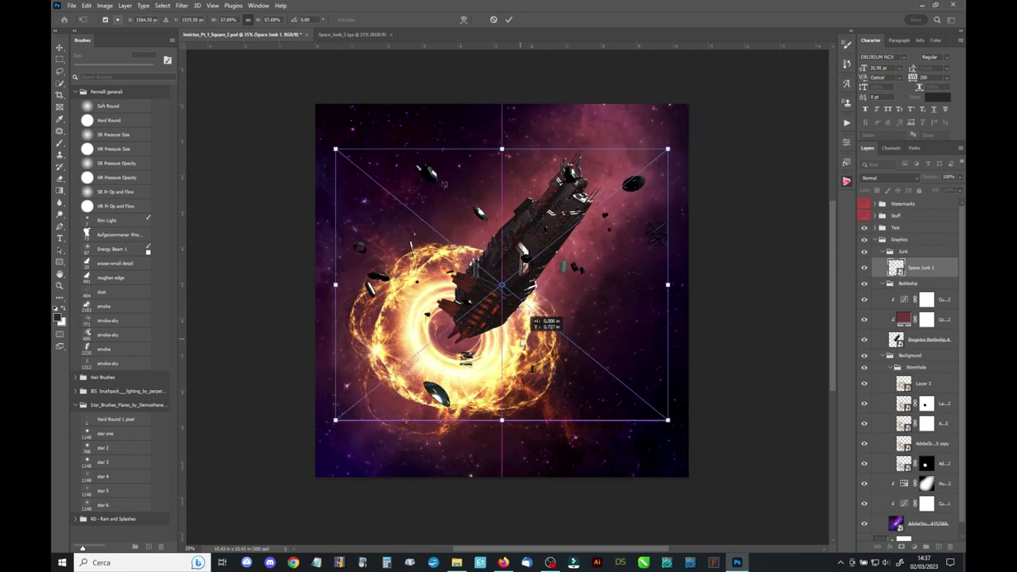
pyautogui.press('Return')
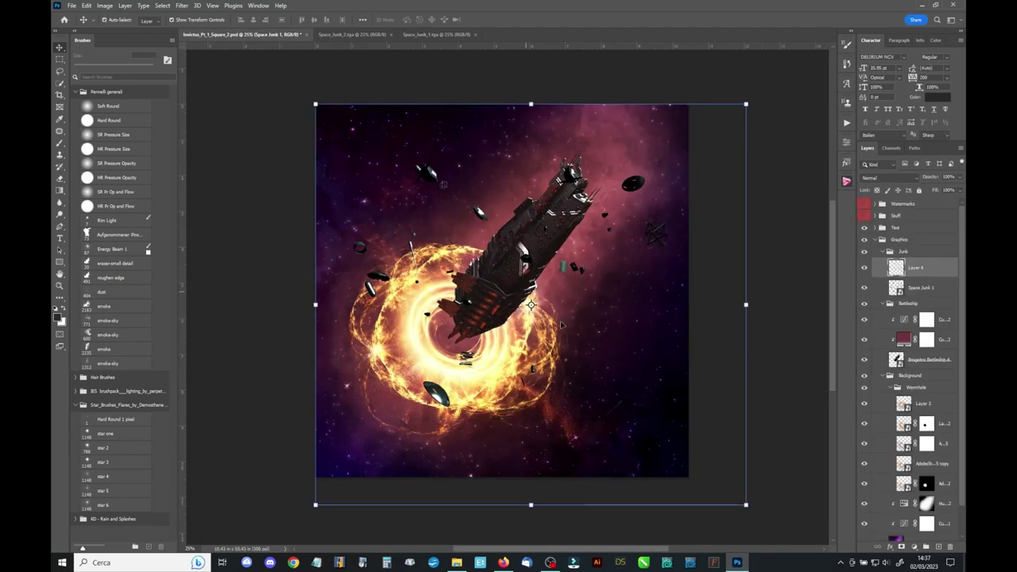
pyautogui.moveTo(745, 304); pyautogui.dragTo(704, 295)
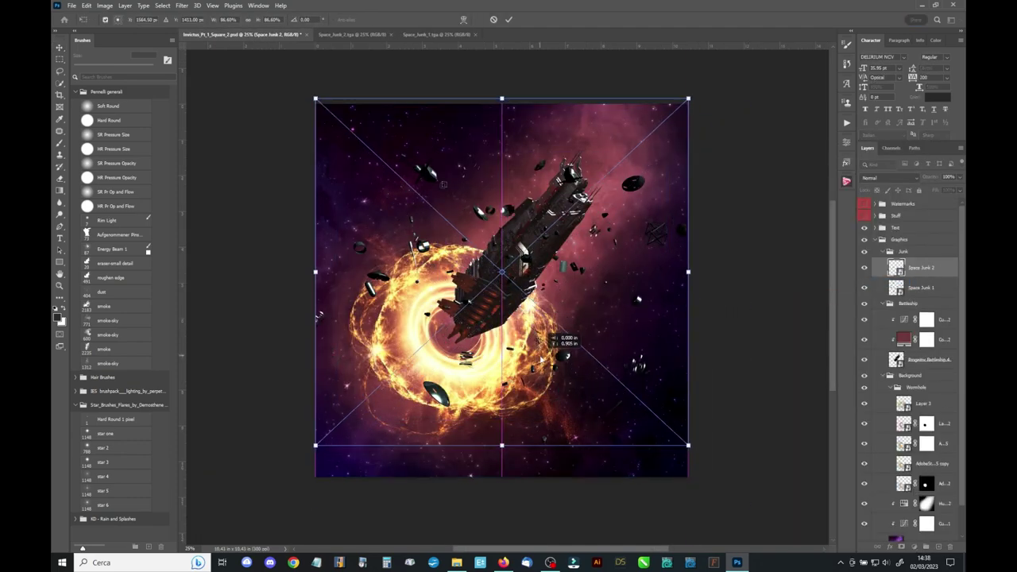
pyautogui.moveTo(556, 340); pyautogui.dragTo(541, 326)
# Apply the debris transform and duplicate the maroon Color Fill 2 layer above the Junk group
pyautogui.press('Return')
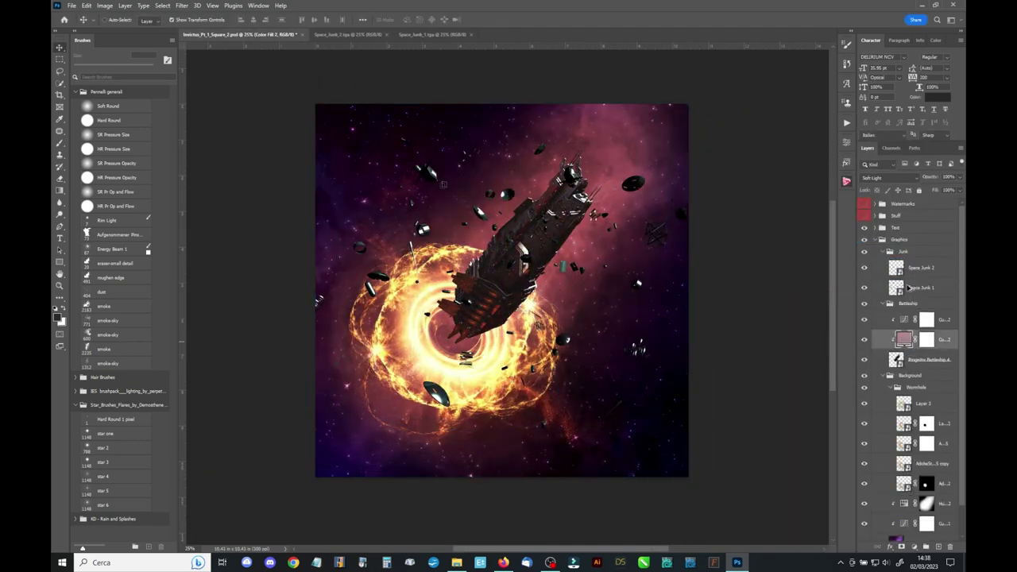
pyautogui.rightClick(945, 255)
pyautogui.click(874, 329)
pyautogui.hotkey('ctrl', 'i')
pyautogui.hotkey('ctrl', 't')
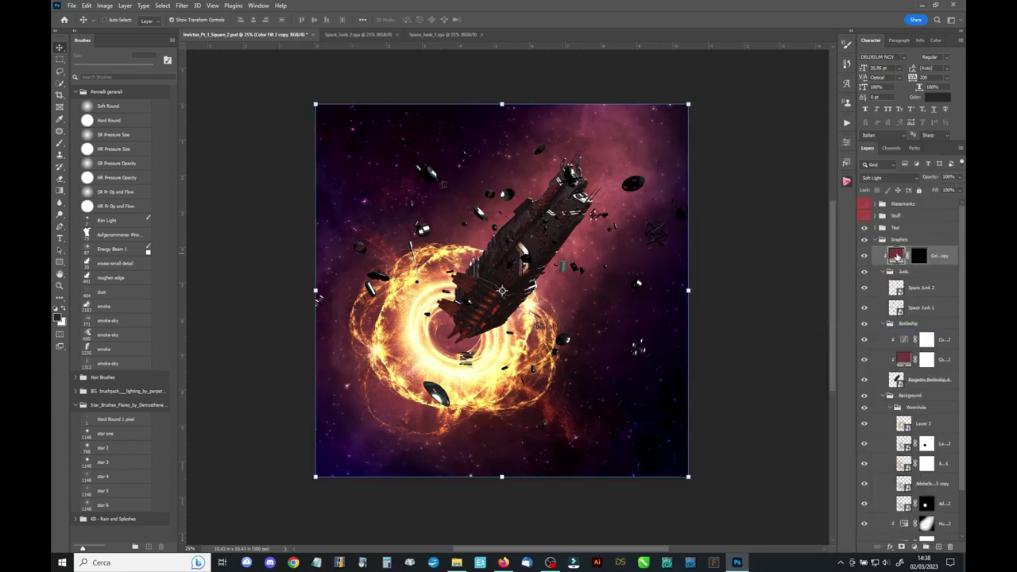
# Set the fill copy to Color blend mode, reset its mask, and pick the Soft Round brush
pyautogui.click(889, 176)
pyautogui.click(881, 429)
pyautogui.scroll(-1, 916, 244)
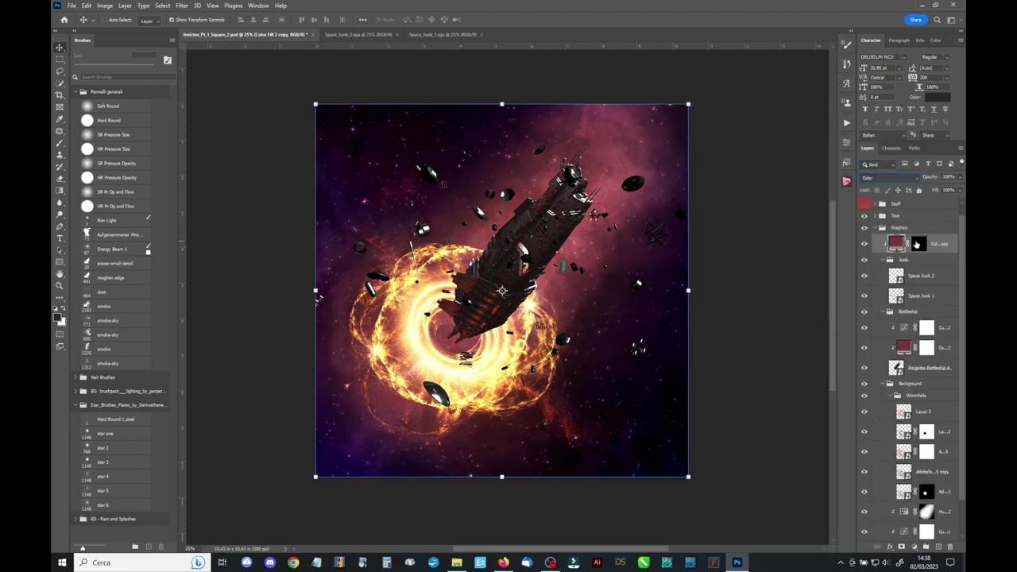
pyautogui.press('Escape')
pyautogui.press('b')
pyautogui.hotkey('ctrl', 'i')
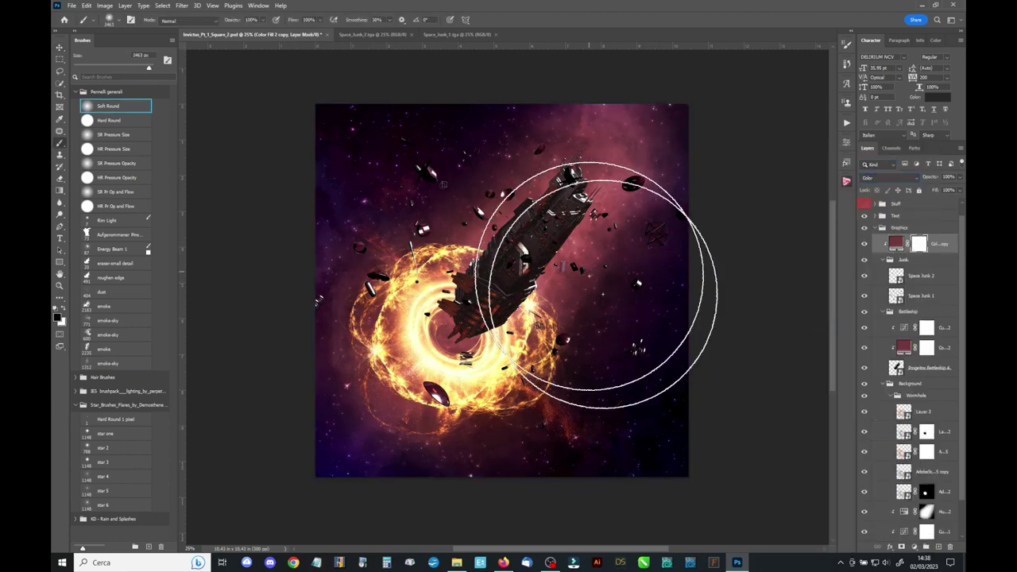
pyautogui.click(890, 176)
pyautogui.click(882, 278)
pyautogui.scroll(-1, 865, 246)
# Scale Space Junk 2 and rotate it about -36°, then shift the debris into place
pyautogui.click(917, 264)
pyautogui.hotkey('ctrl', 't')
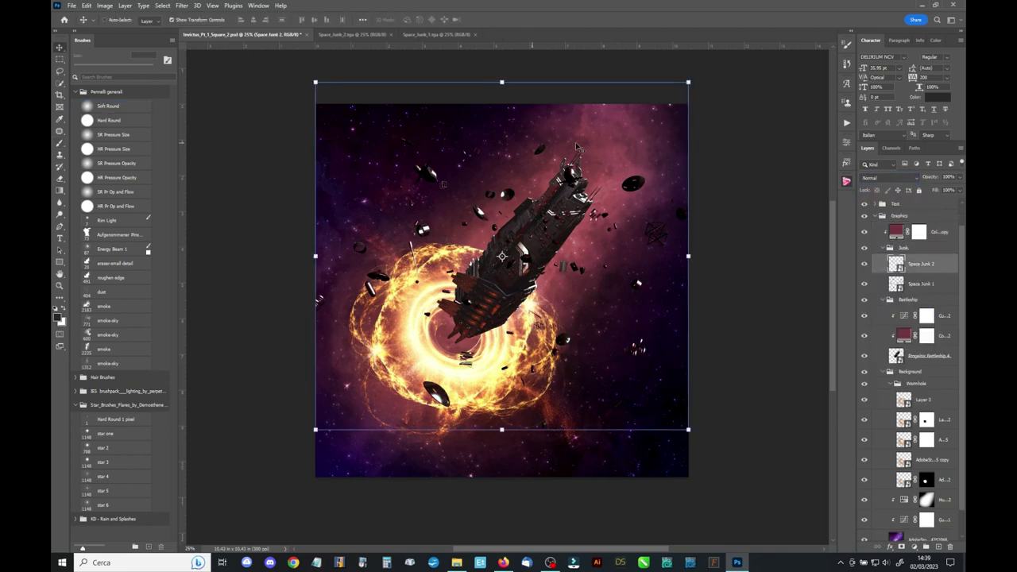
pyautogui.moveTo(313, 80)
pyautogui.mouseDown()
pyautogui.moveTo(348, 127)
pyautogui.moveTo(303, 243)
pyautogui.mouseUp()
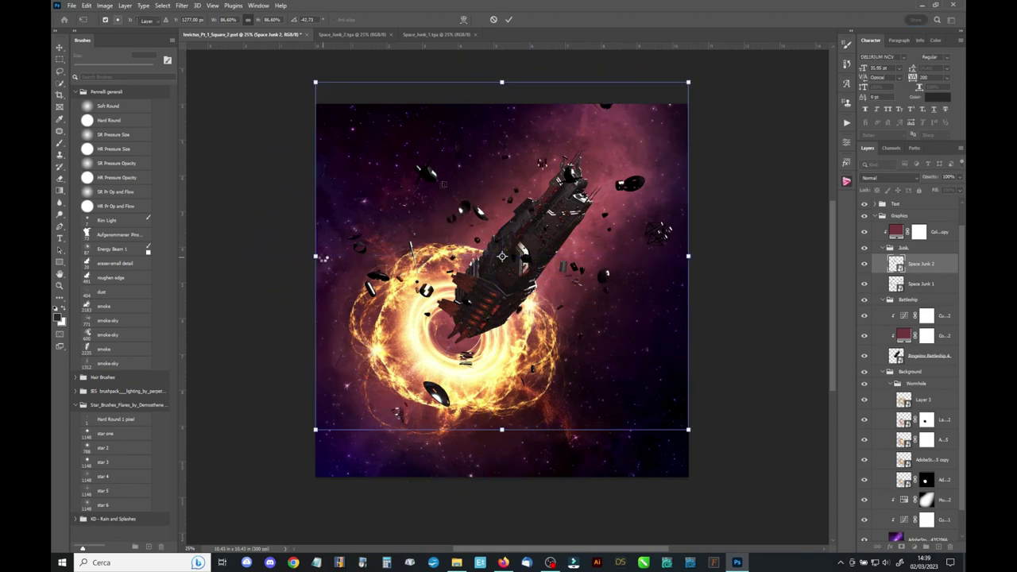
pyautogui.moveTo(302, 246); pyautogui.dragTo(708, 242)
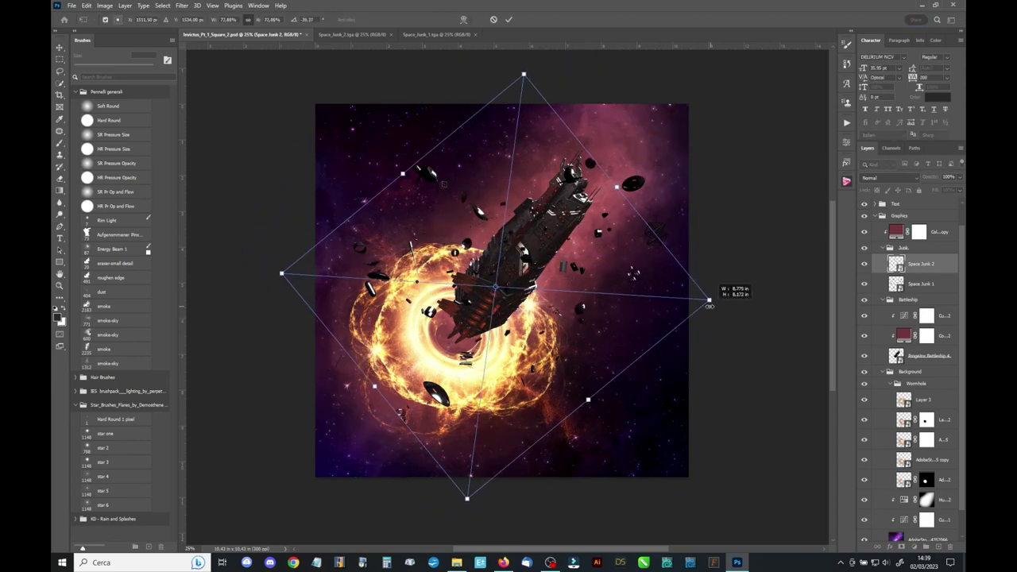
pyautogui.press('Return')
pyautogui.moveTo(631, 272); pyautogui.dragTo(594, 390)
# Add a layer mask to the Junk group and check values with the greyscale Stuff overlay
pyautogui.click(912, 546)
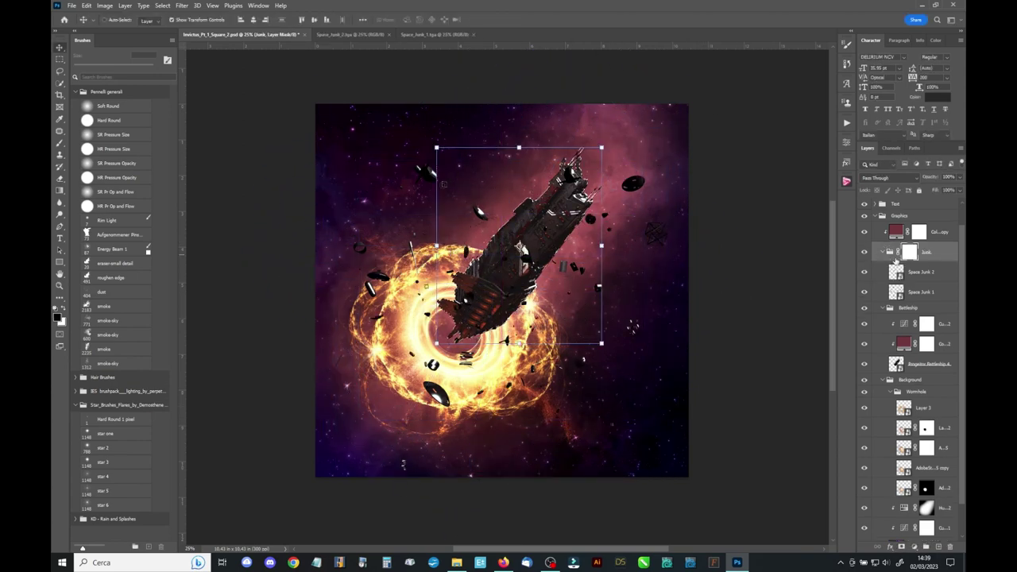
pyautogui.scroll(3, 913, 278)
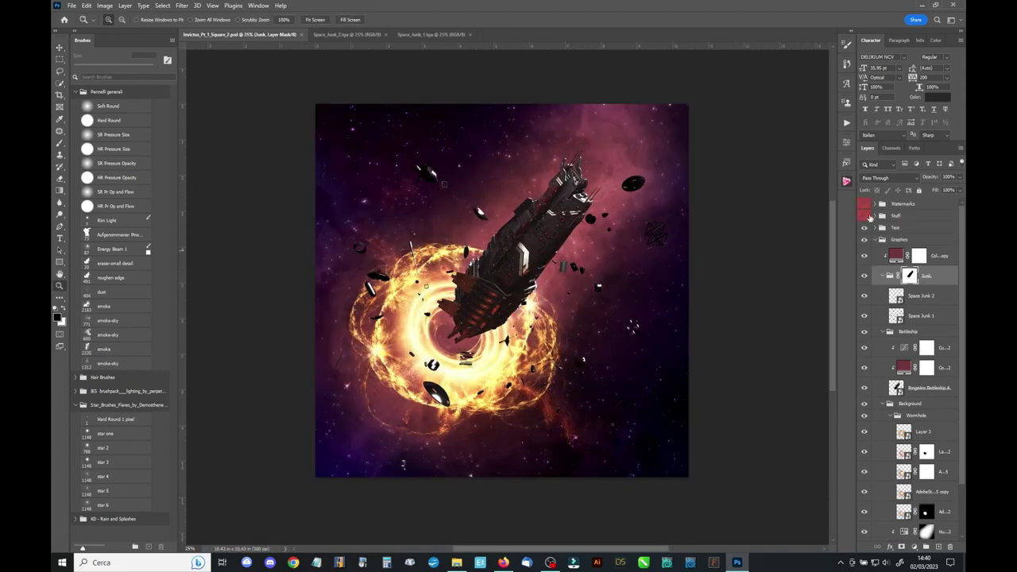
pyautogui.click(864, 216)
pyautogui.press('z')
pyautogui.keyDown('alt'); pyautogui.click(491, 262); pyautogui.keyUp('alt')
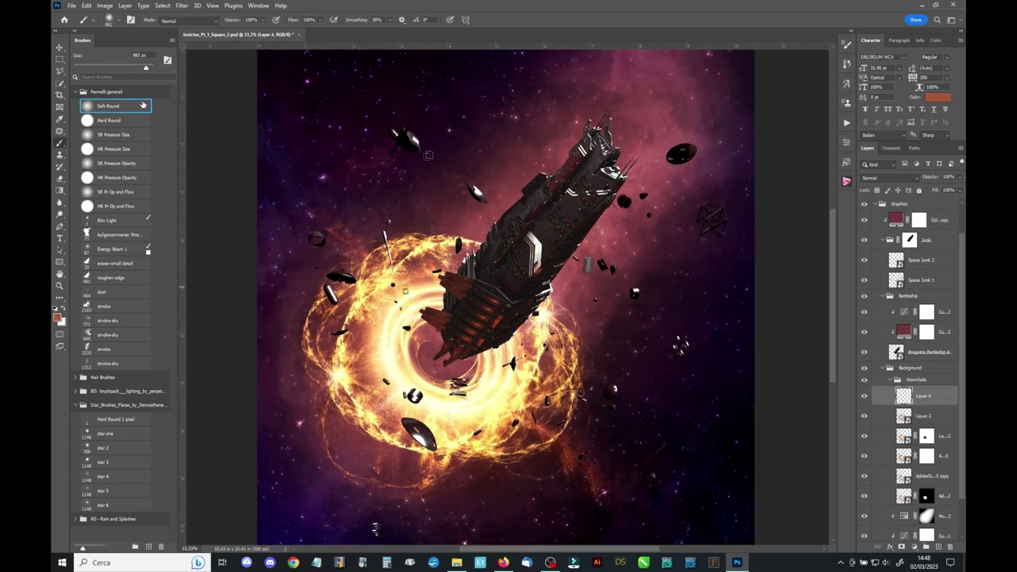
# Name the red glow layer Backlight in Linear Dodge (Add), and add a Ship Lights layer
pyautogui.click(888, 177)
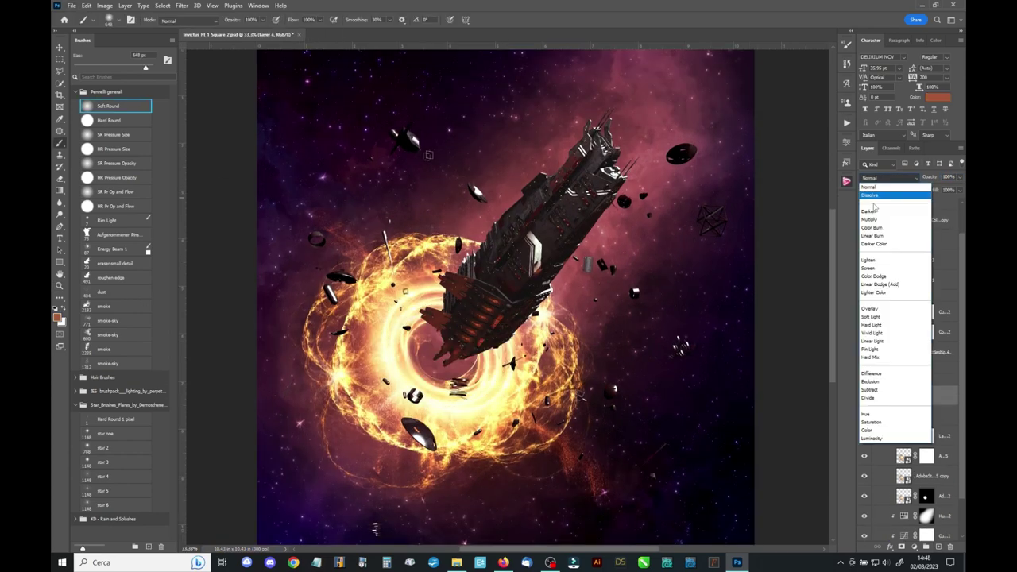
pyautogui.doubleClick(917, 418)
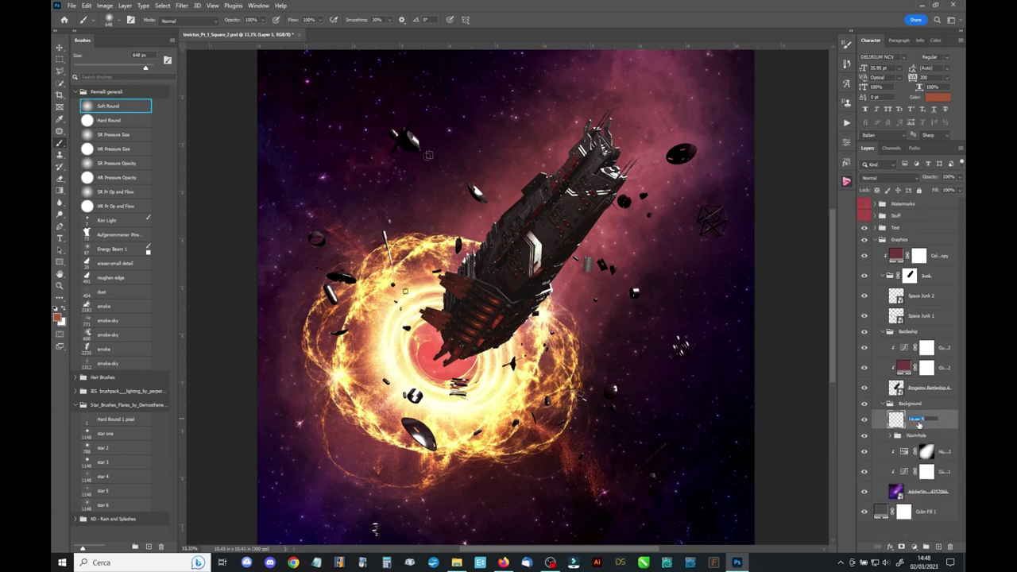
pyautogui.keyDown('alt'); pyautogui.click(415, 239); pyautogui.keyUp('alt')
pyautogui.click(888, 177)
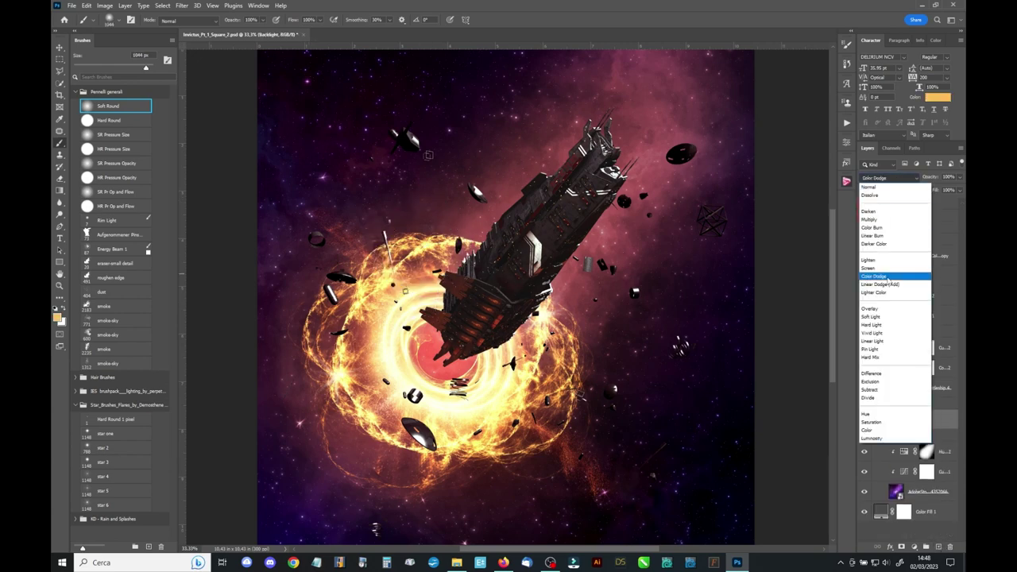
pyautogui.click(885, 277)
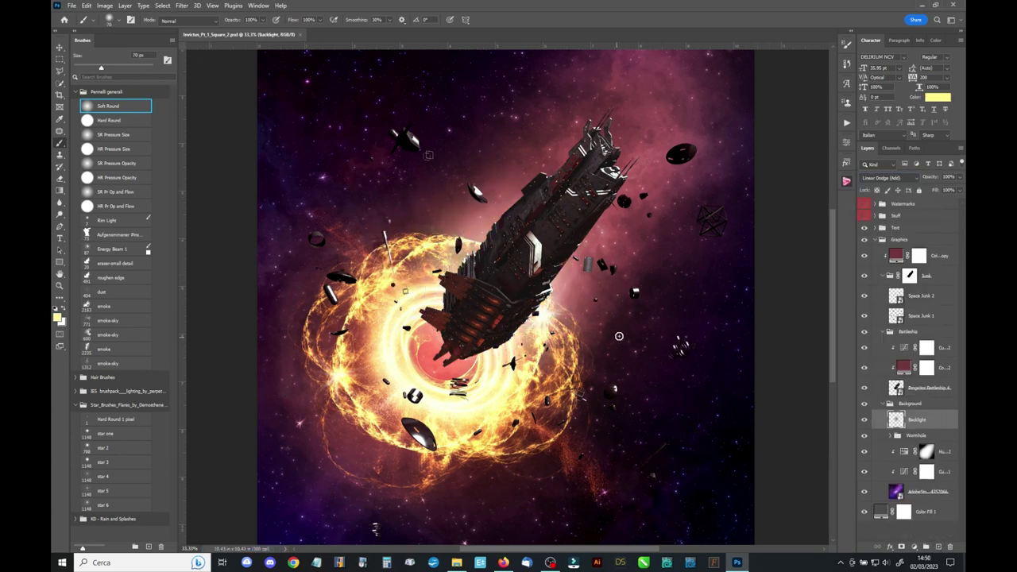
pyautogui.write('Ship Lighting')
pyautogui.press('Return')
pyautogui.click(878, 177)
# Set Ship Lights to Color Dodge, zoom onto the hull, and choose orange with the star 4 brush
pyautogui.click(886, 276)
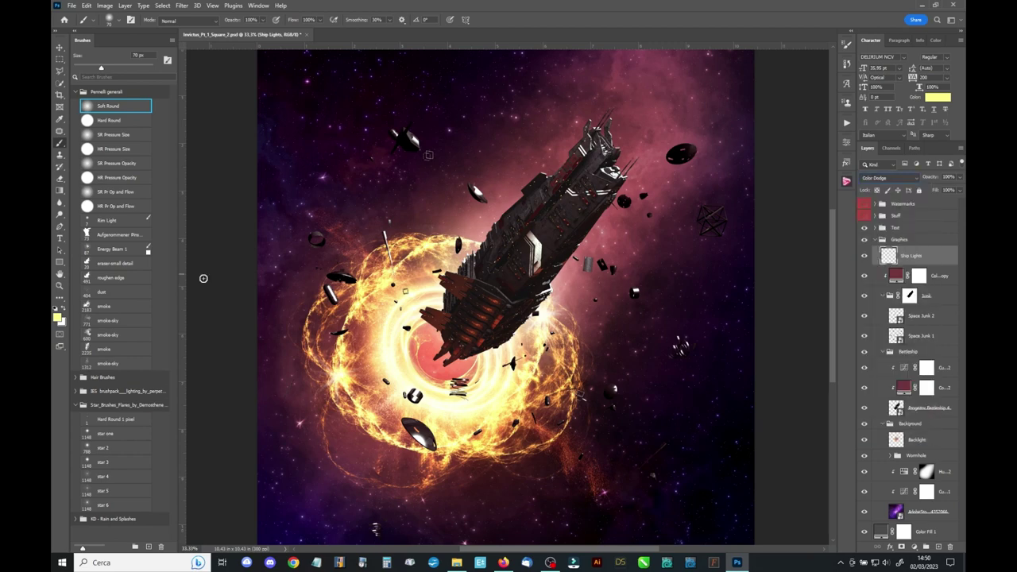
pyautogui.press('z')
pyautogui.moveTo(488, 124); pyautogui.dragTo(624, 227)
pyautogui.click(62, 318)
pyautogui.click(771, 325)
pyautogui.click(115, 476)
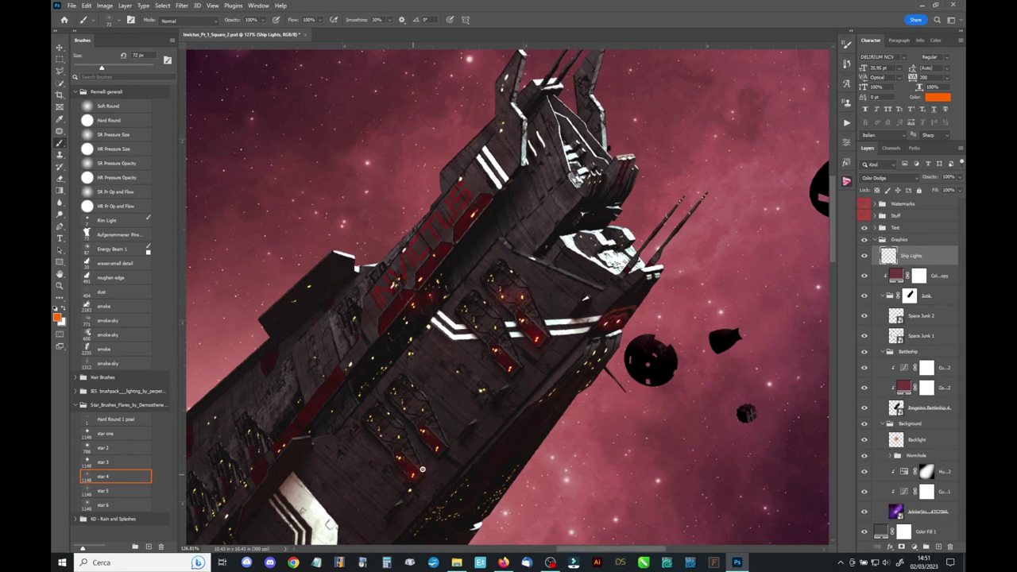
# Dot small glowing lights along the battleship's hull, then zoom out to see the whole cover
pyautogui.scroll(-3, 421, 469)
pyautogui.hscroll(-3, 407, 429)
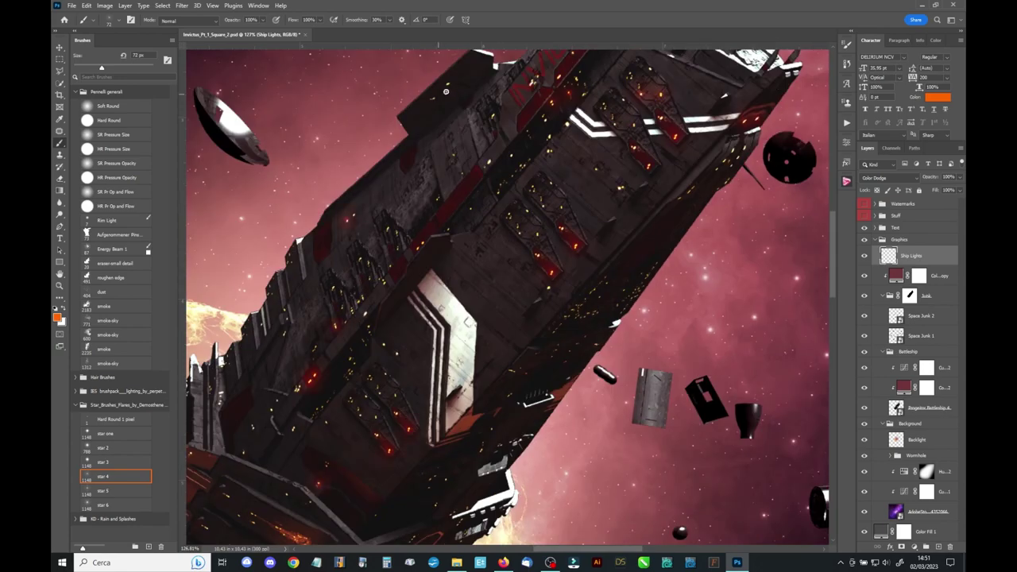
pyautogui.scroll(-3, 423, 253)
pyautogui.hscroll(-2, 426, 273)
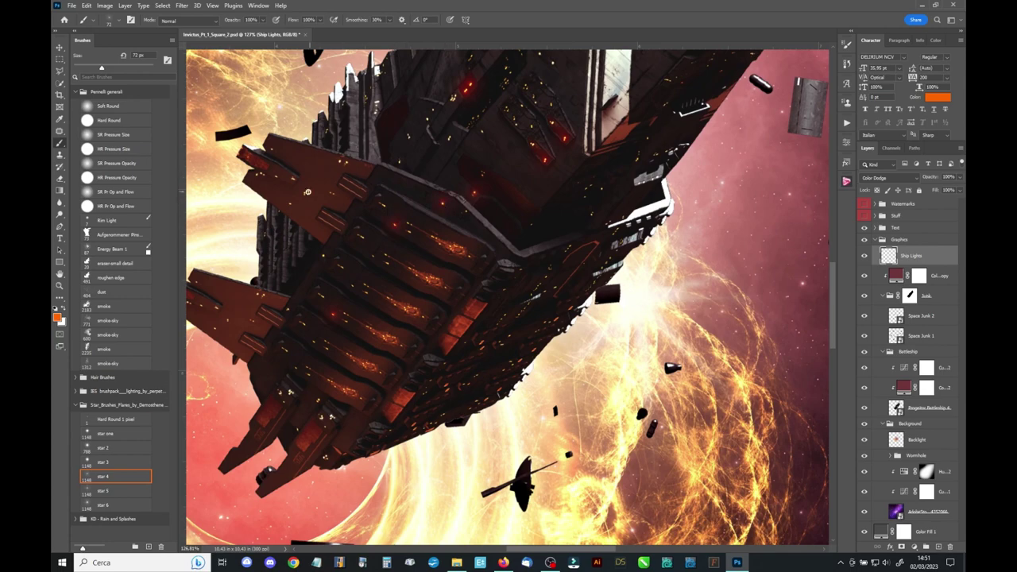
pyautogui.scroll(5, 623, 177)
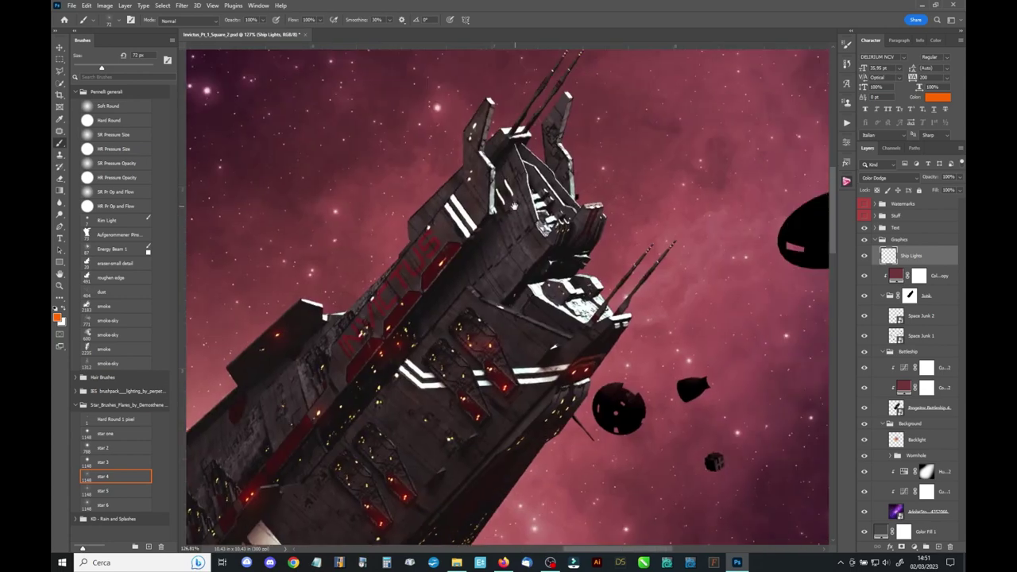
pyautogui.hscroll(2, 560, 235)
pyautogui.scroll(-5, 524, 236)
pyautogui.hscroll(-1, 532, 232)
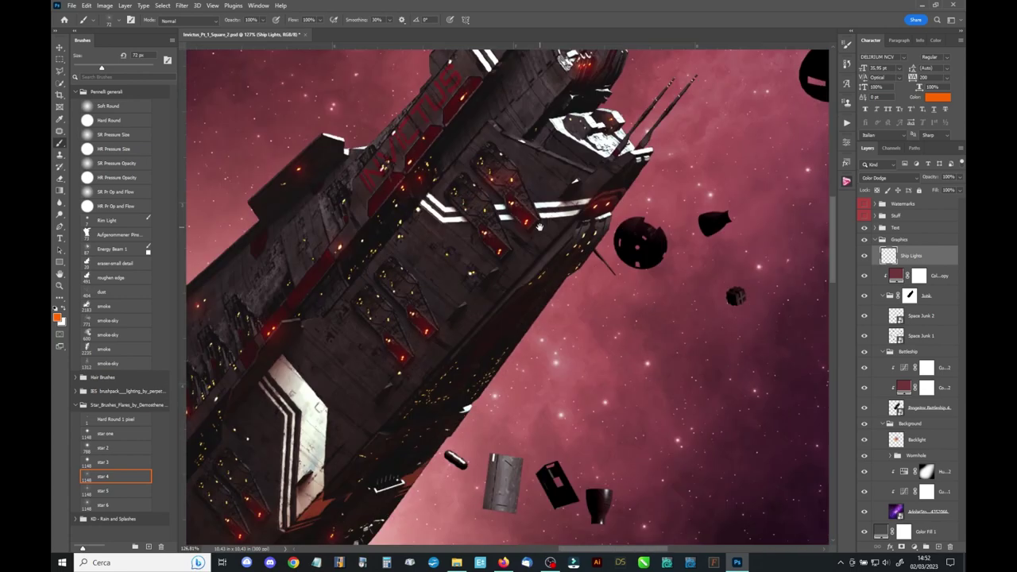
pyautogui.scroll(-6, 452, 260)
pyautogui.hscroll(-2, 452, 260)
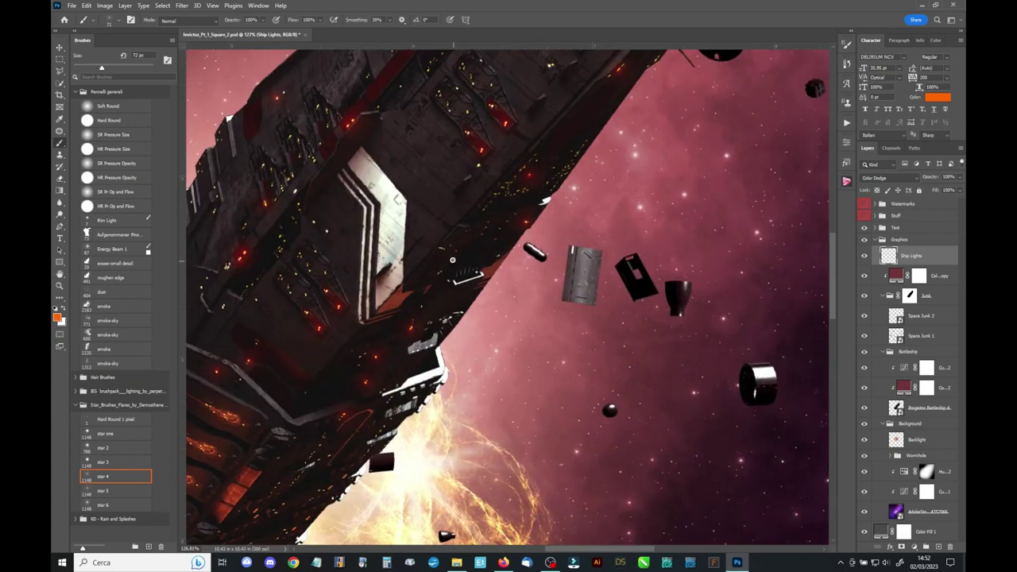
pyautogui.press('z')
pyautogui.hotkey('ctrl', '-')
pyautogui.hotkey('ctrl', '-')
pyautogui.hotkey('ctrl', '-')
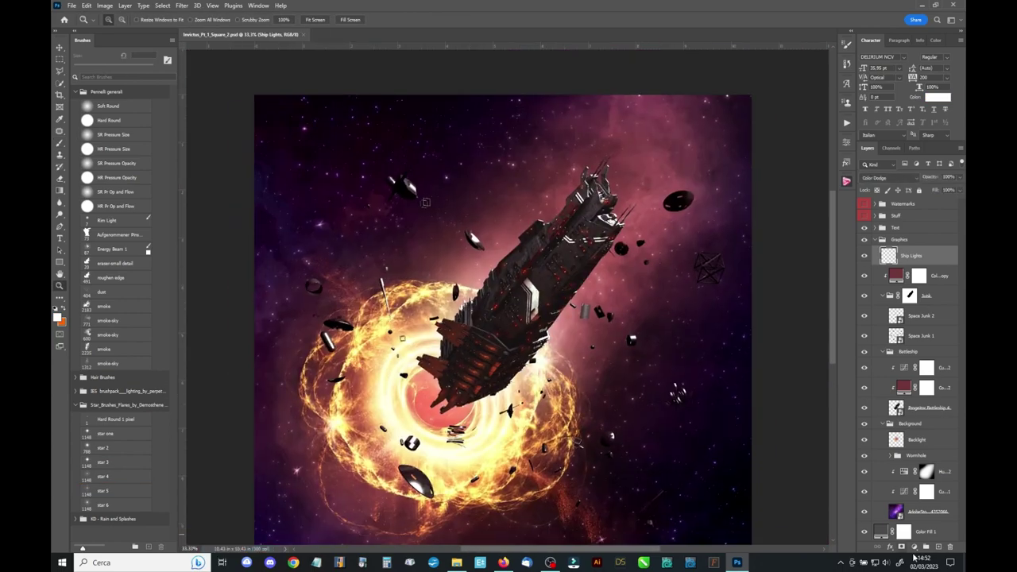
# Add a new Bloom layer blended as Linear Dodge (Add) and zoom in on the turrets
pyautogui.click(925, 547)
pyautogui.click(881, 177)
pyautogui.click(890, 278)
pyautogui.hotkey('ctrl', '+')
pyautogui.hotkey('ctrl', '+')
pyautogui.hotkey('ctrl', '+')
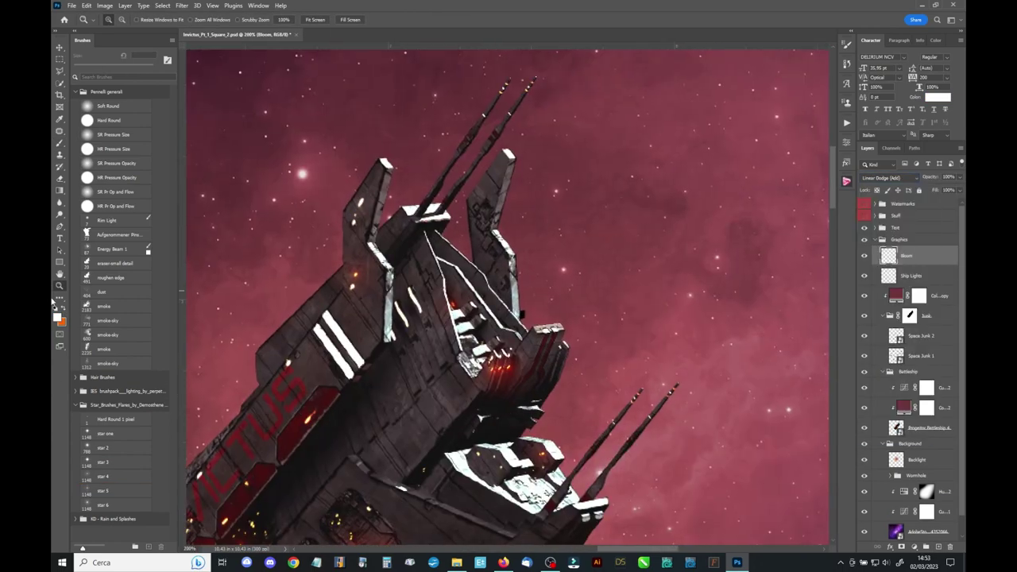
pyautogui.press('b')
# Dab soft white glows on the turret tips with a resized Soft Round brush, then zoom out
pyautogui.rightClick(626, 249)
pyautogui.press('Escape')
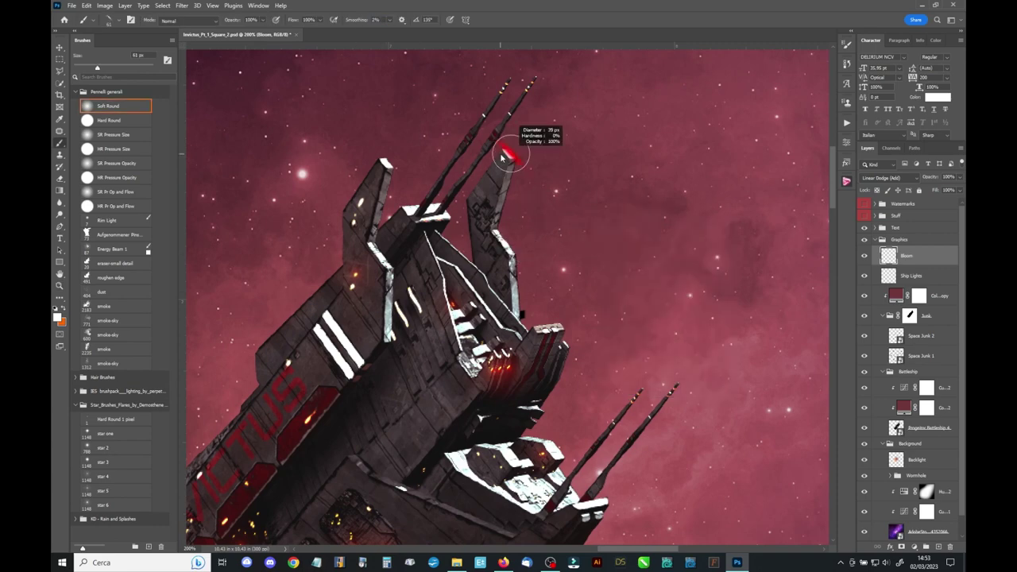
pyautogui.rightClick(553, 216)
pyautogui.press('Escape')
pyautogui.click(505, 154)
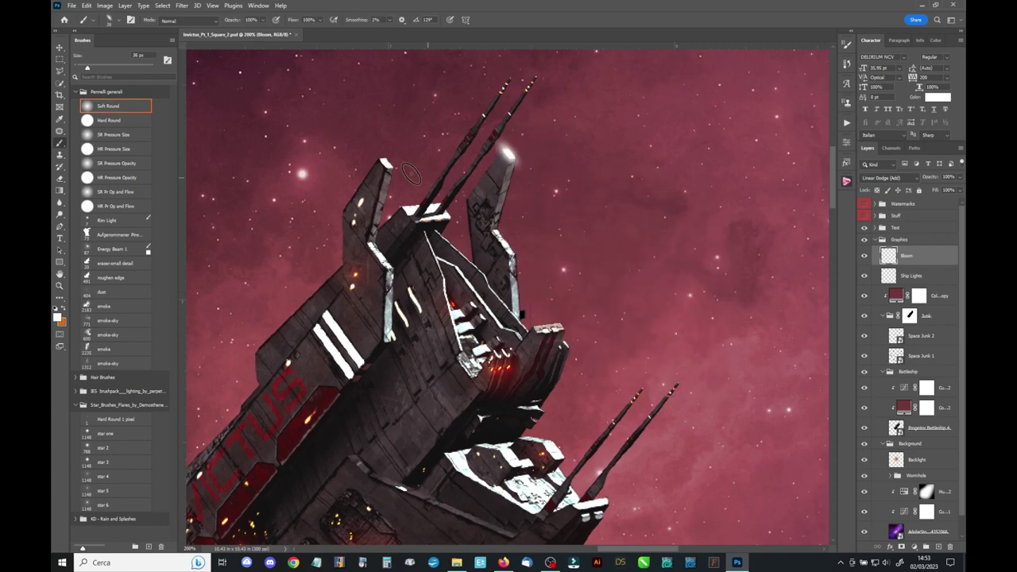
pyautogui.rightClick(581, 342)
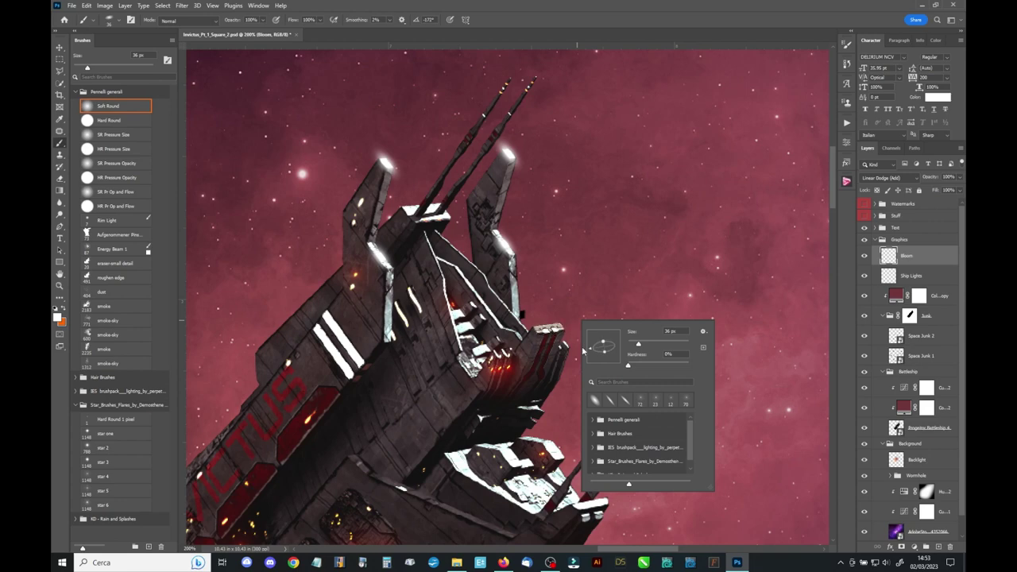
pyautogui.click(550, 329)
pyautogui.rightClick(589, 402)
pyautogui.press('Escape')
pyautogui.rightClick(613, 404)
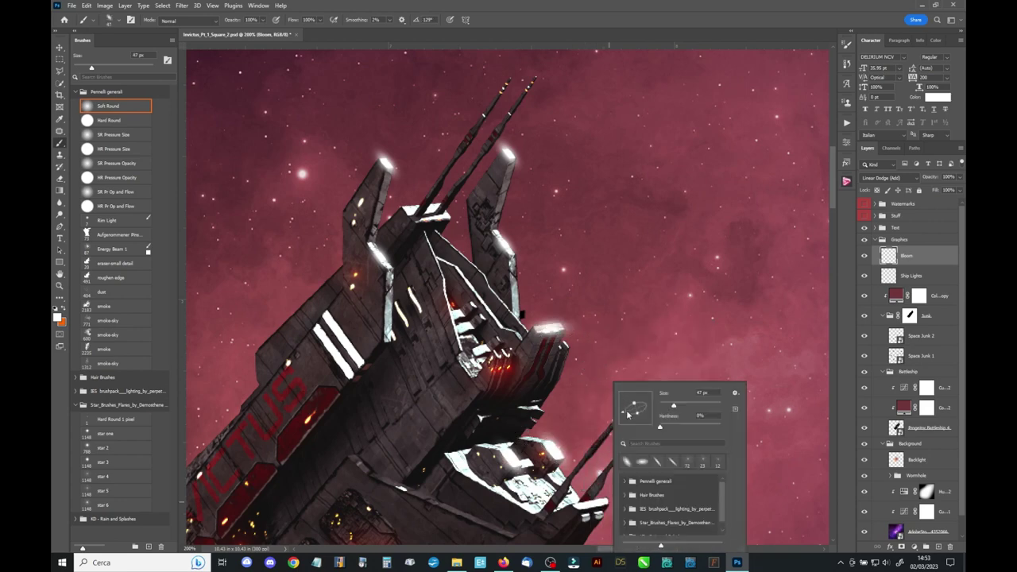
pyautogui.press('z')
pyautogui.hotkey('ctrl', '-')
pyautogui.hotkey('ctrl', '-')
pyautogui.hotkey('ctrl', '-')
pyautogui.hotkey('ctrl', '-')
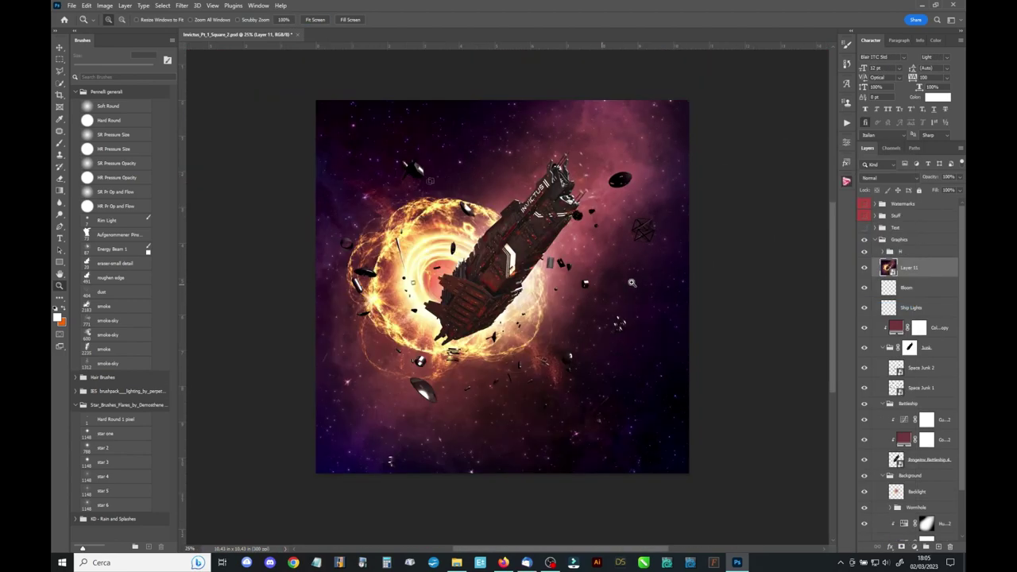
# Apply a Camera Raw grade: Temperature -20, Tint +10, Contrast +20, Blacks -19, Sharpening 60, Grain 45
pyautogui.click(182, 6)
pyautogui.click(212, 78)
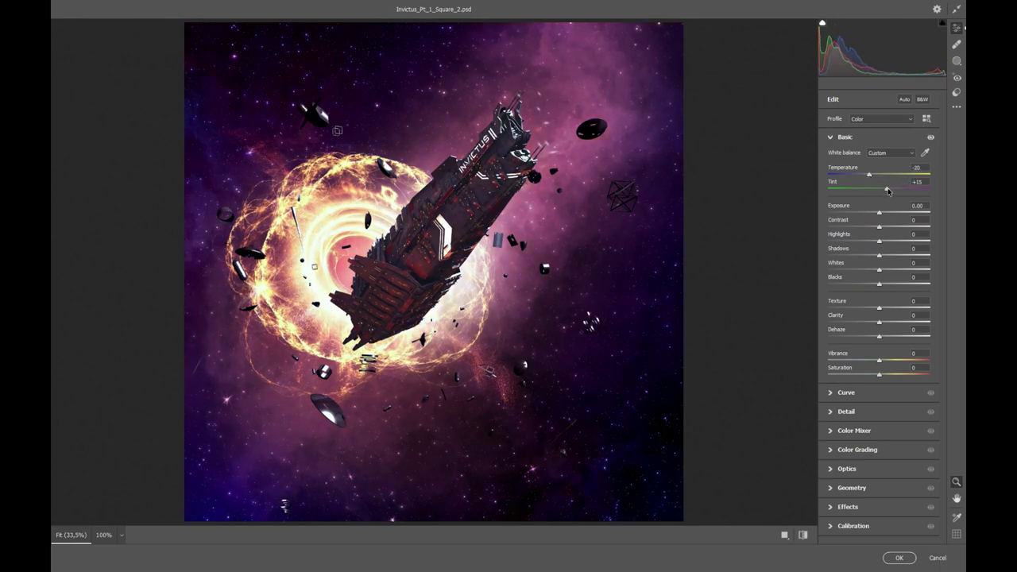
pyautogui.moveTo(879, 225); pyautogui.dragTo(892, 231)
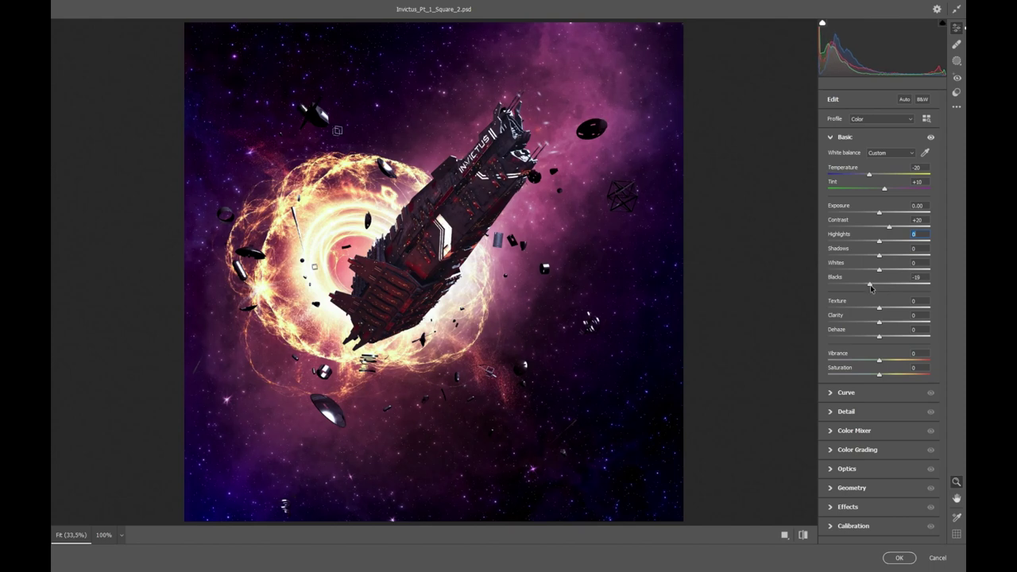
pyautogui.click(842, 411)
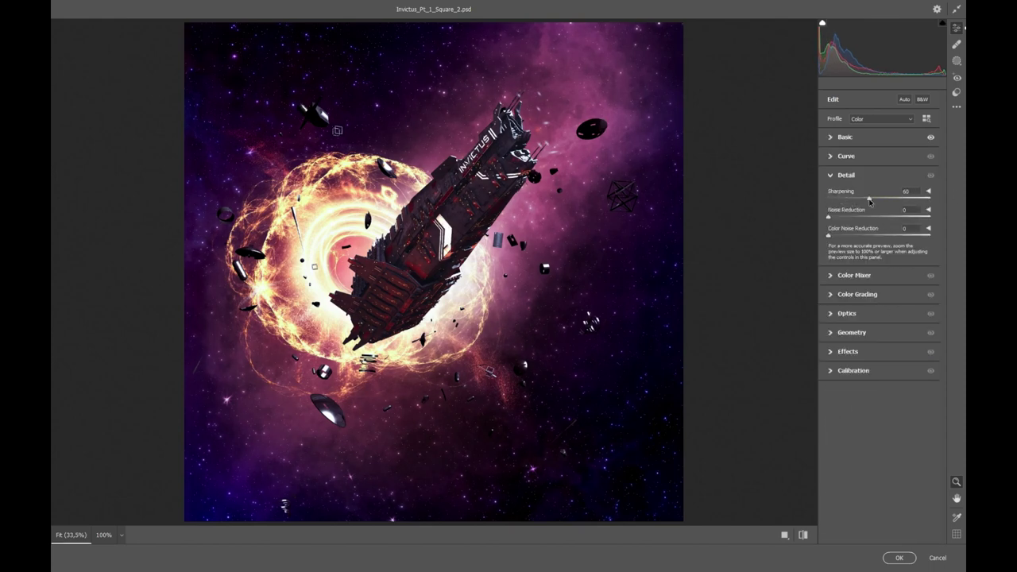
pyautogui.click(848, 156)
pyautogui.click(834, 418)
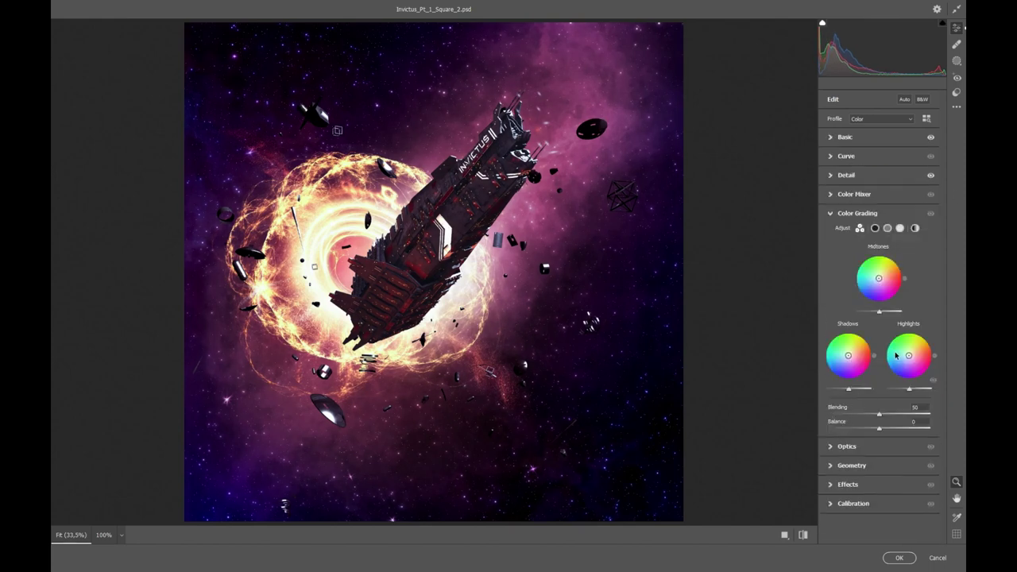
pyautogui.click(847, 484)
pyautogui.moveTo(829, 293)
pyautogui.mouseDown()
pyautogui.moveTo(874, 296)
pyautogui.moveTo(860, 313)
pyautogui.mouseUp()
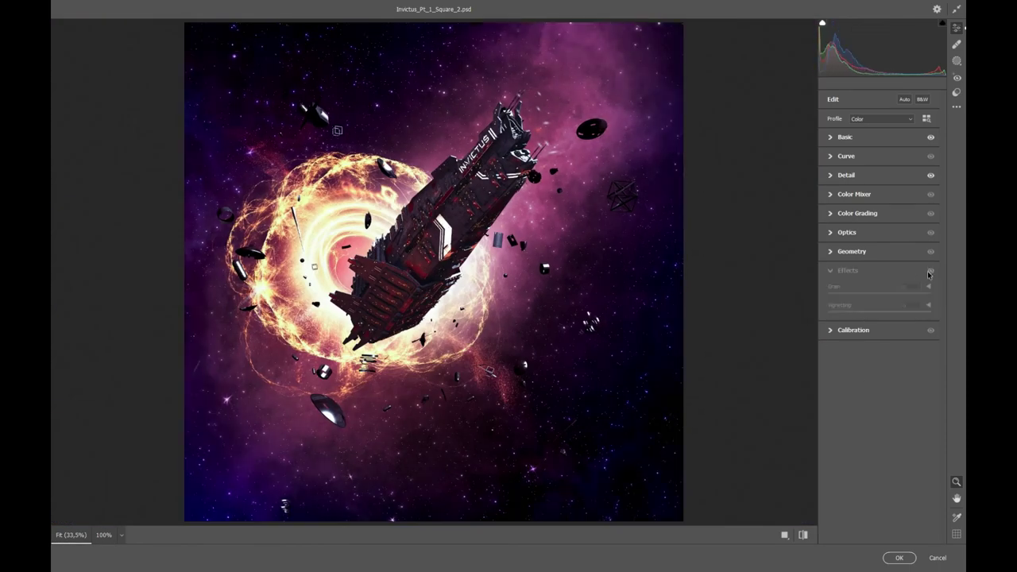
pyautogui.click(899, 557)
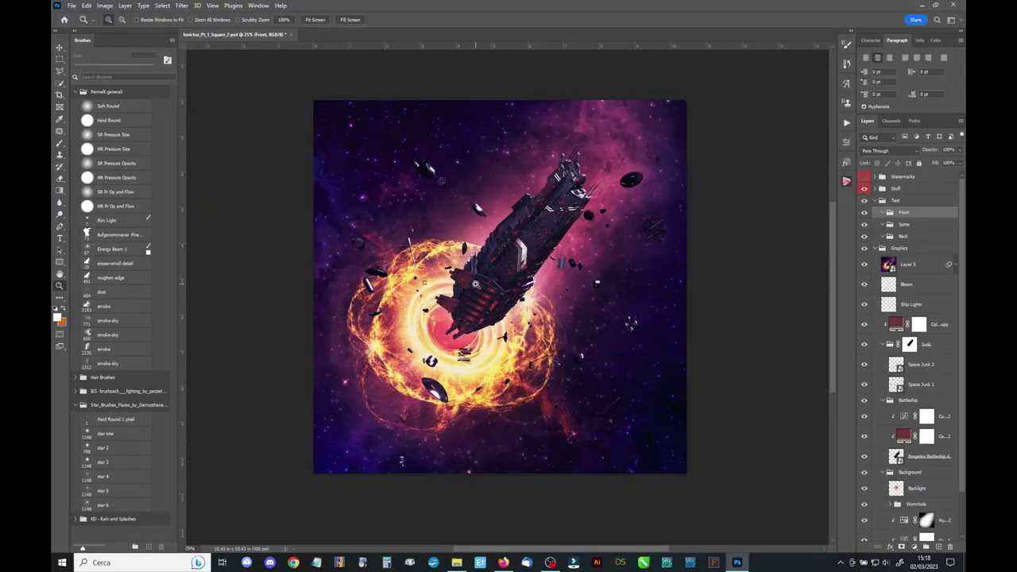
# Scale the INVICTUS title up and move it below the ship
pyautogui.hotkey('ctrl', 't')
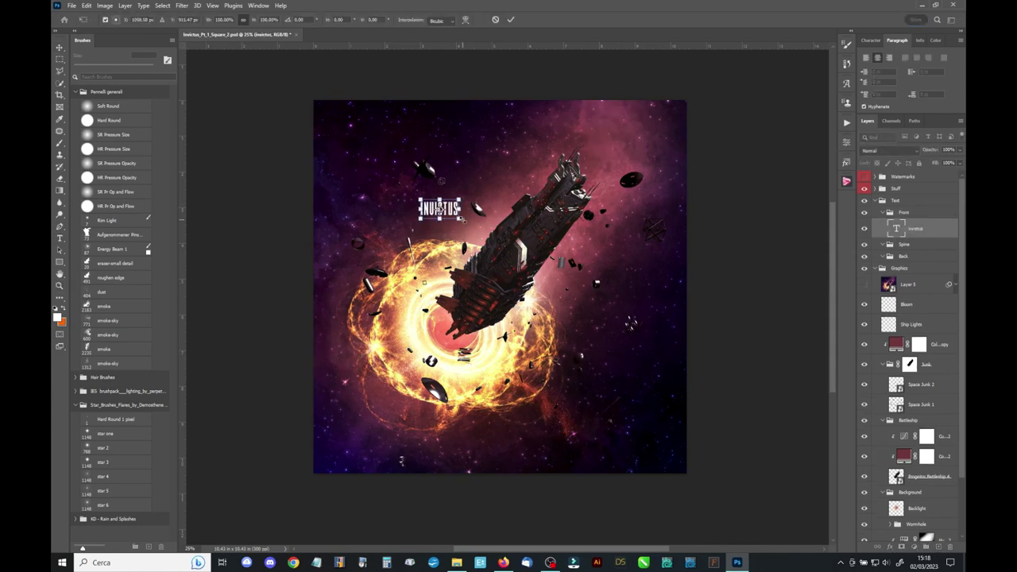
pyautogui.moveTo(458, 216); pyautogui.dragTo(587, 262)
pyautogui.moveTo(501, 230); pyautogui.dragTo(506, 399)
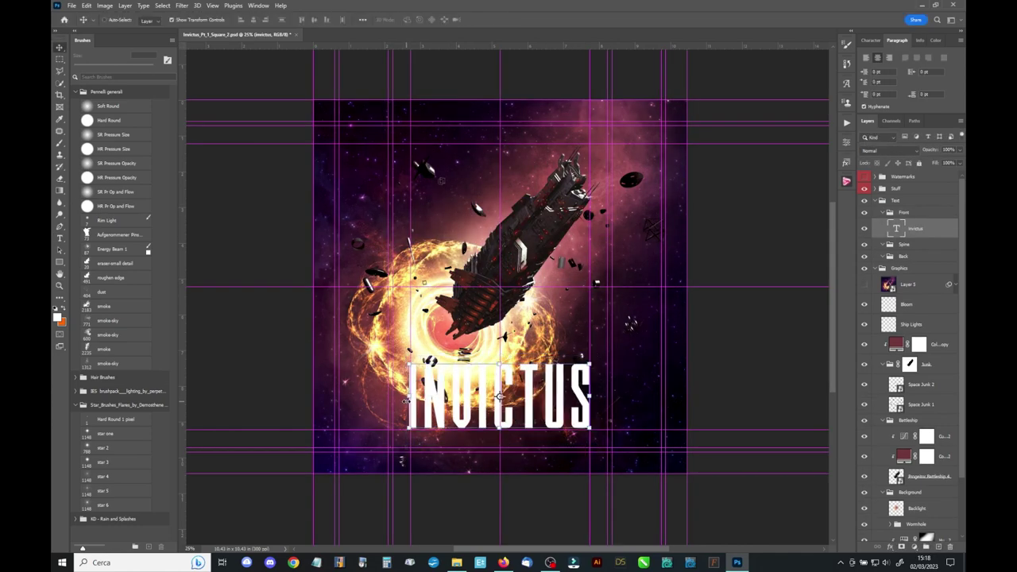
pyautogui.press('Return')
# Move the wormhole up behind the ship and shrink it slightly
pyautogui.moveTo(501, 306); pyautogui.dragTo(510, 256)
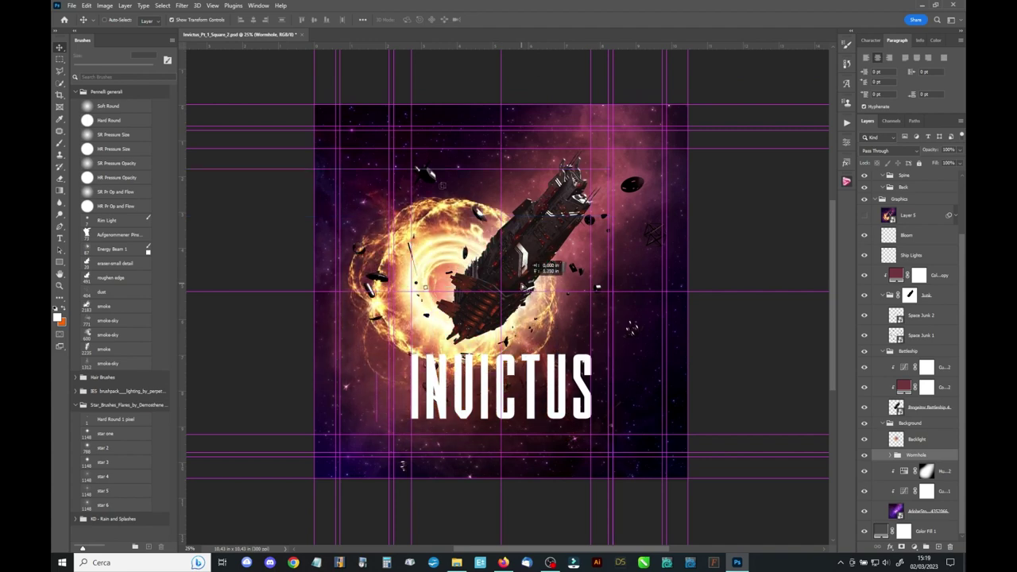
pyautogui.moveTo(544, 320); pyautogui.dragTo(543, 308)
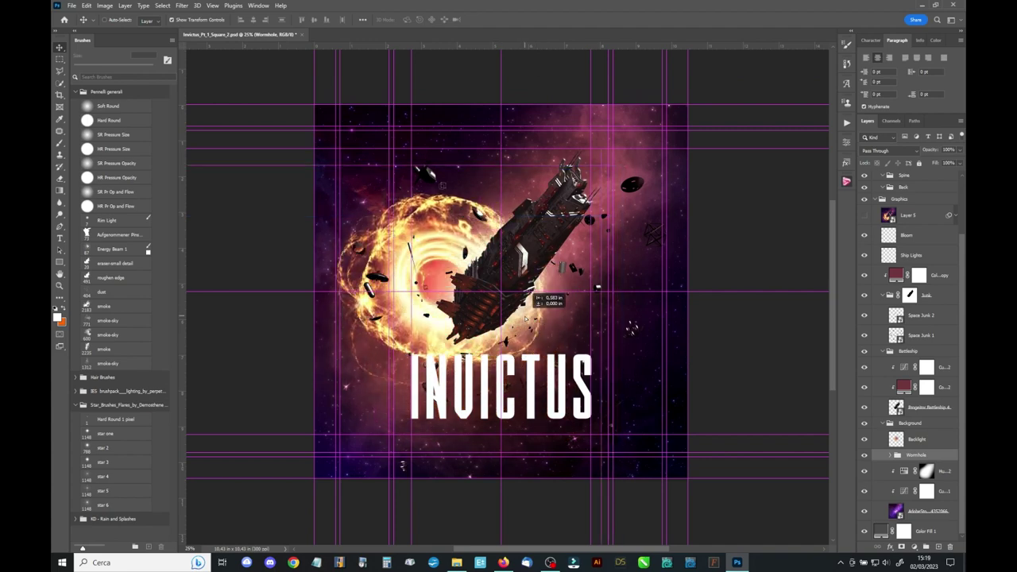
pyautogui.press('Return')
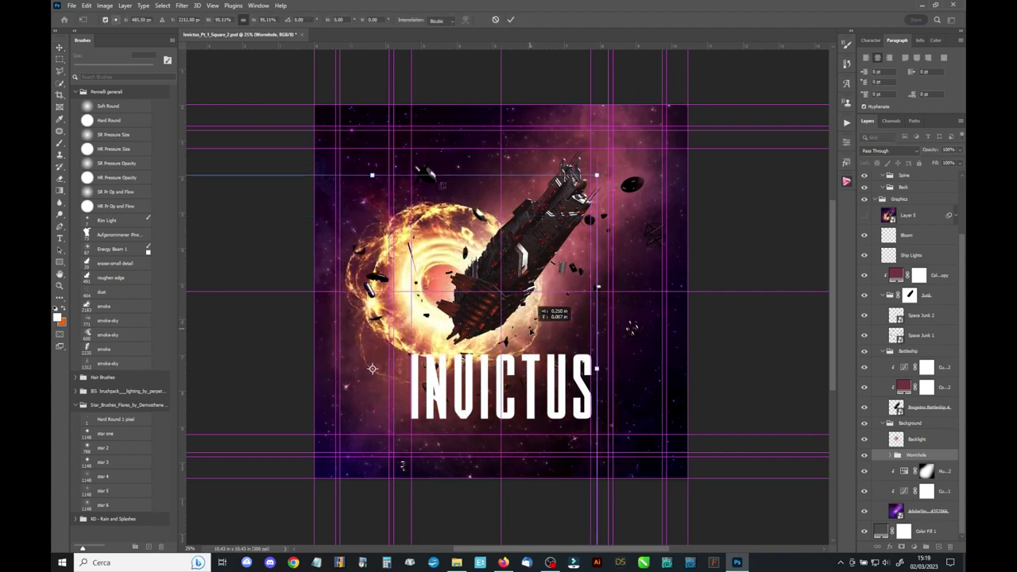
pyautogui.scroll(3, 906, 318)
pyautogui.click(864, 201)
pyautogui.click(906, 304)
# Convert the merged cover layer to a smart object and give INVICTUS a red metallic style
pyautogui.rightClick(945, 304)
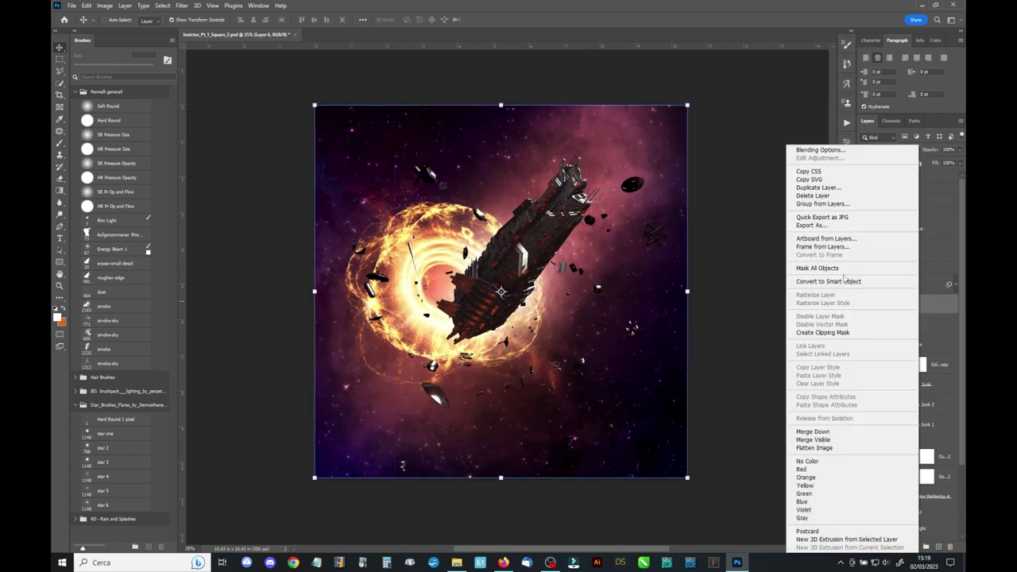
pyautogui.click(873, 238)
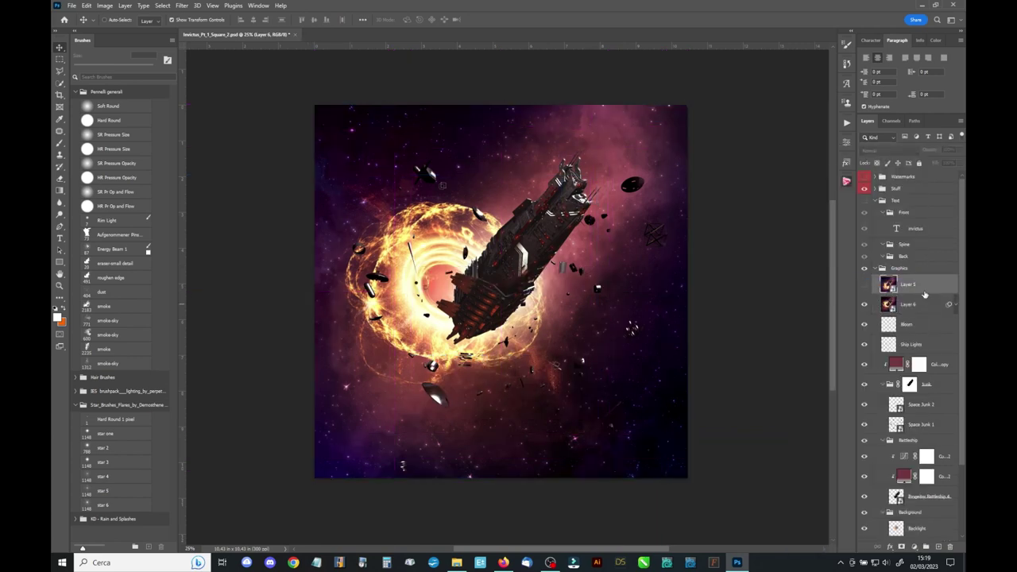
pyautogui.click(804, 263)
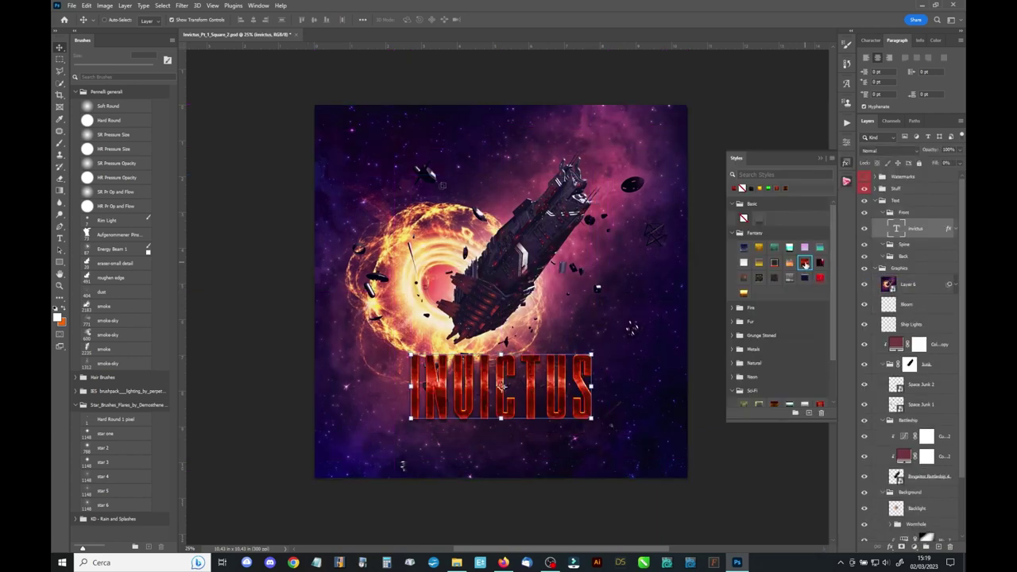
pyautogui.click(816, 162)
# Put the styled INVICTUS title layer into a group named Title
pyautogui.hotkey('ctrl', ';')
pyautogui.press('z')
pyautogui.click(502, 387)
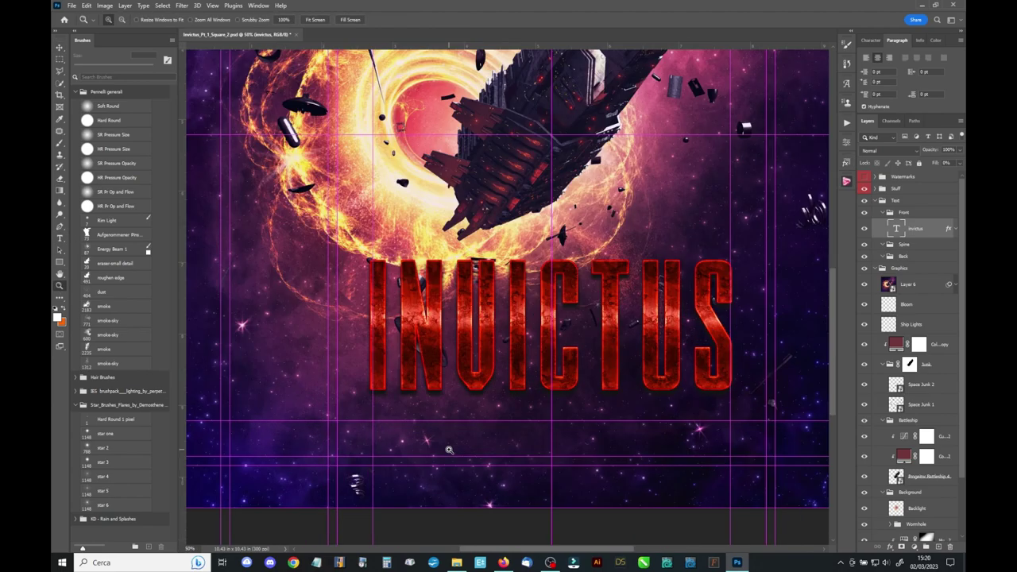
pyautogui.keyDown('alt'); pyautogui.click(502, 387); pyautogui.keyUp('alt')
pyautogui.hotkey('ctrl', 'g')
pyautogui.press('Return')
pyautogui.hotkey('ctrl', '+')
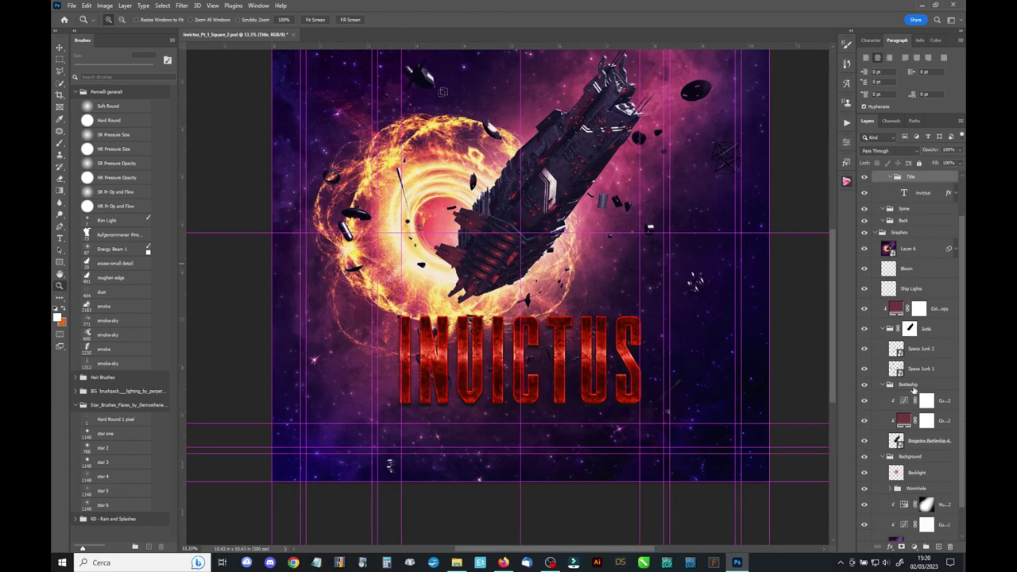
# Add a mask to the Title group, paint debris in front of the letters, and hide extras
pyautogui.click(902, 547)
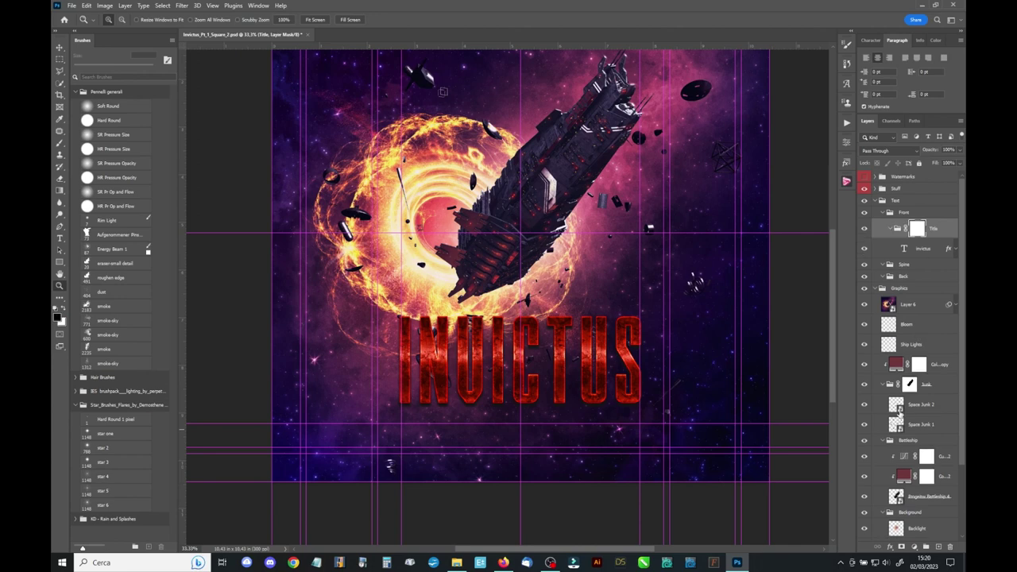
pyautogui.press('b')
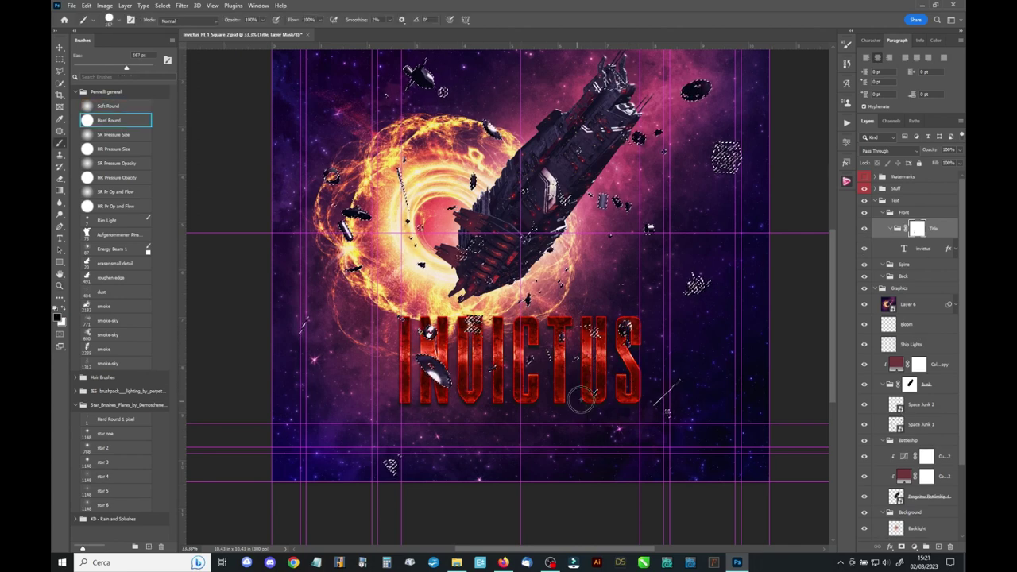
pyautogui.hotkey('ctrl', 'h')
pyautogui.press('z')
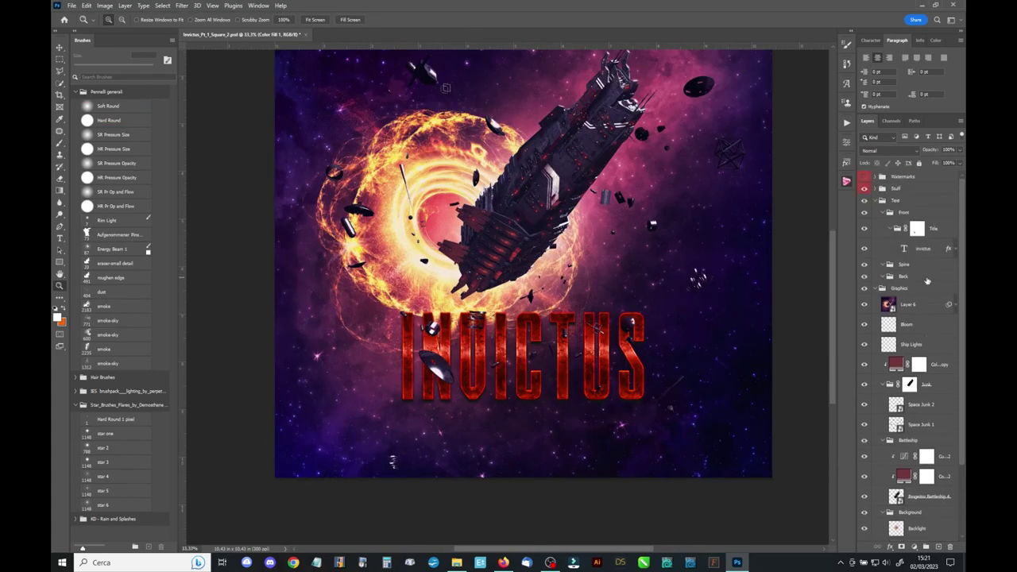
pyautogui.keyDown('alt'); pyautogui.click(510, 265); pyautogui.keyUp('alt')
pyautogui.click(510, 266)
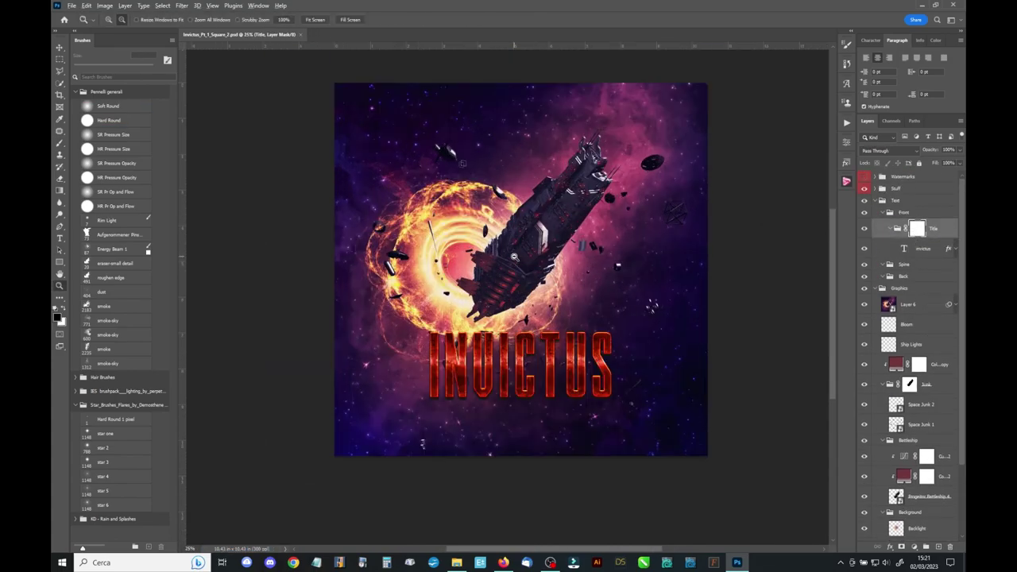